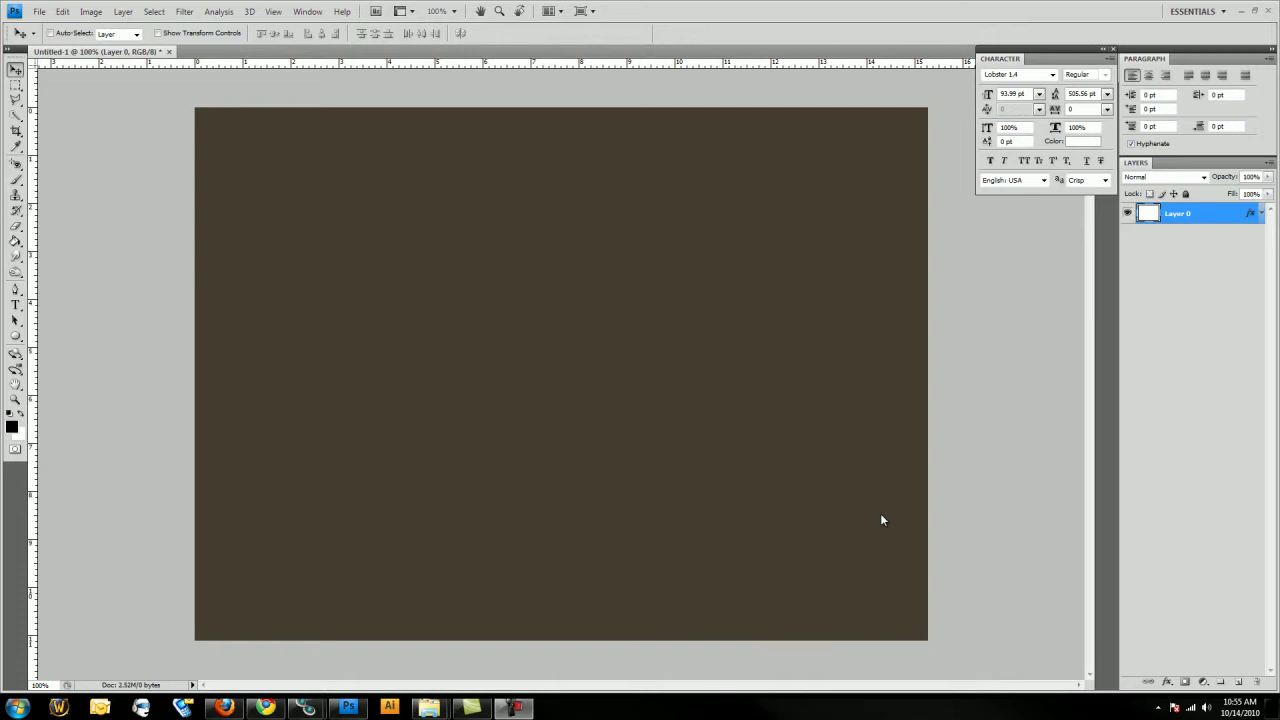
Step: Add a text layer reading "Designs" in the upper-left area of the brown canvas
{"action": "left_click", "coordinate": [15, 305]}
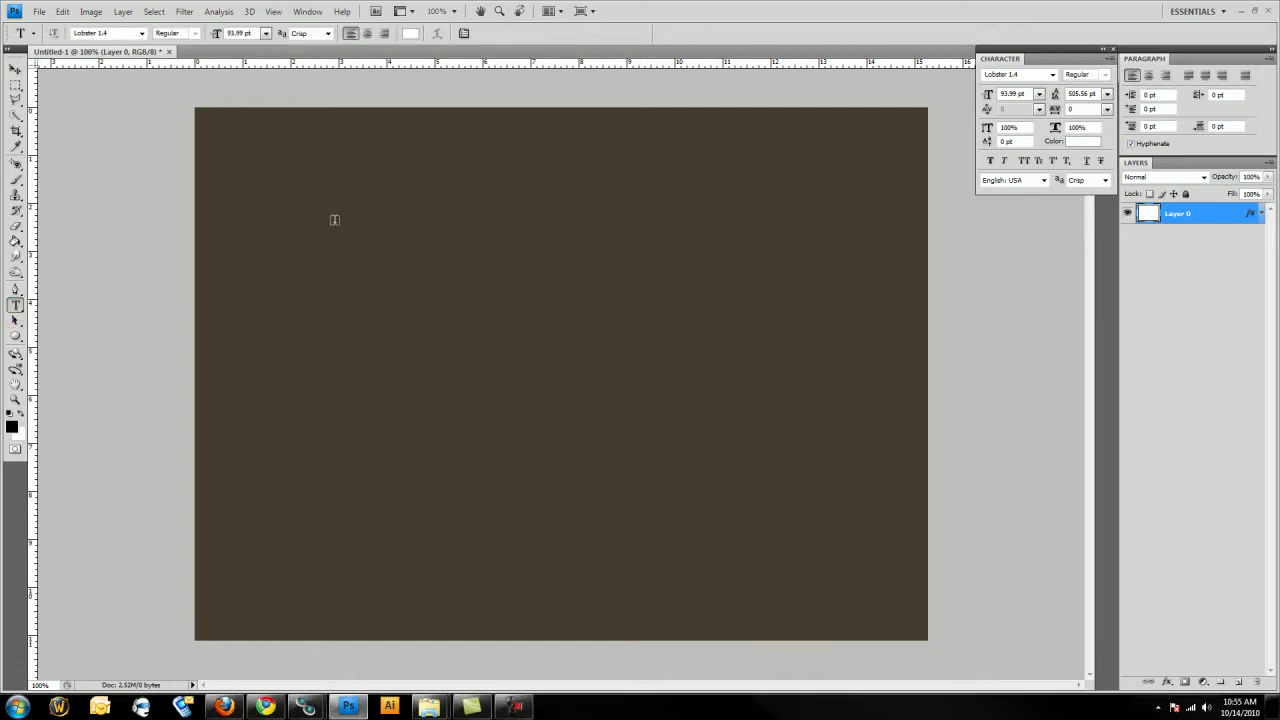
{"action": "left_click_drag", "start_coordinate": [313, 181], "coordinate": [808, 548]}
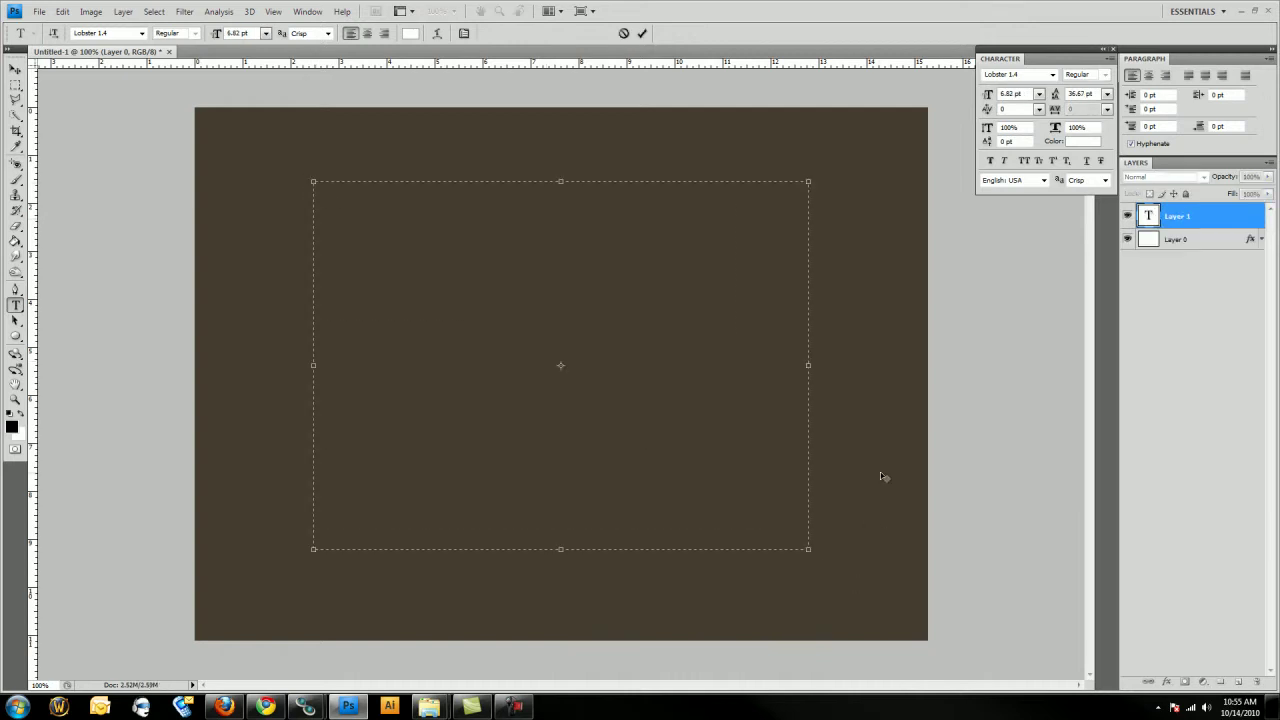
{"action": "left_click", "coordinate": [882, 477]}
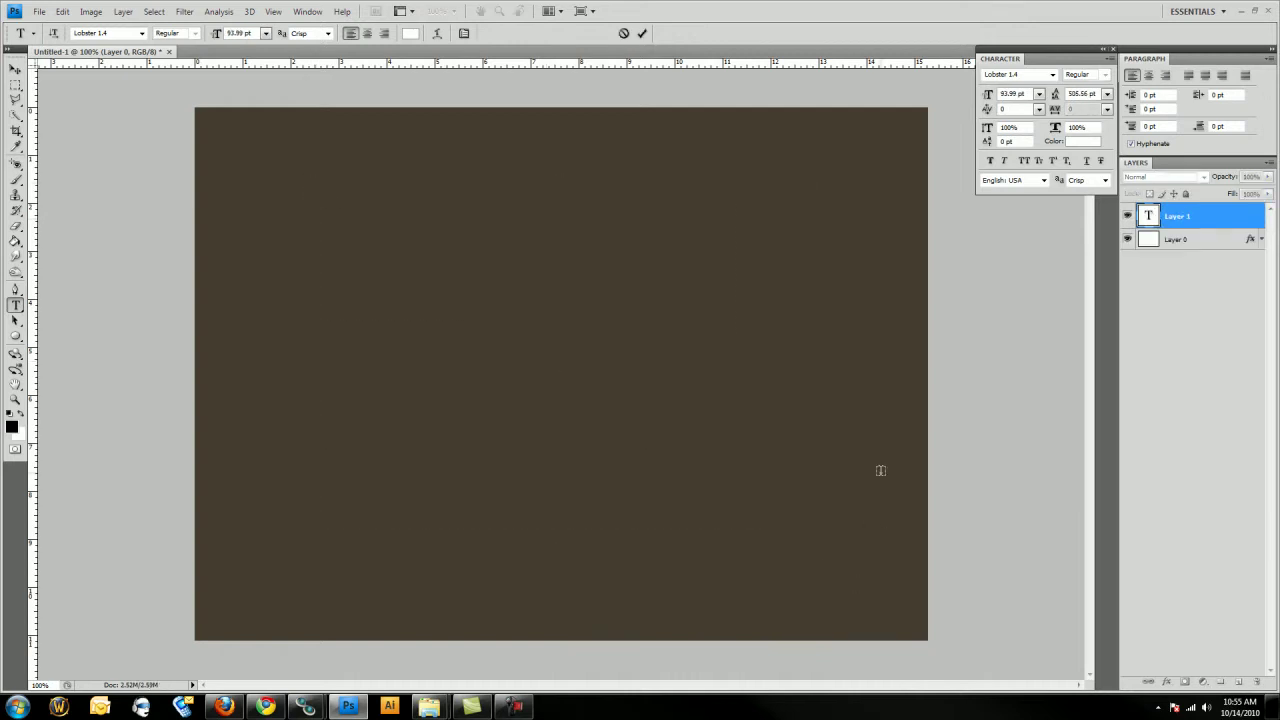
{"action": "left_click", "coordinate": [359, 289]}
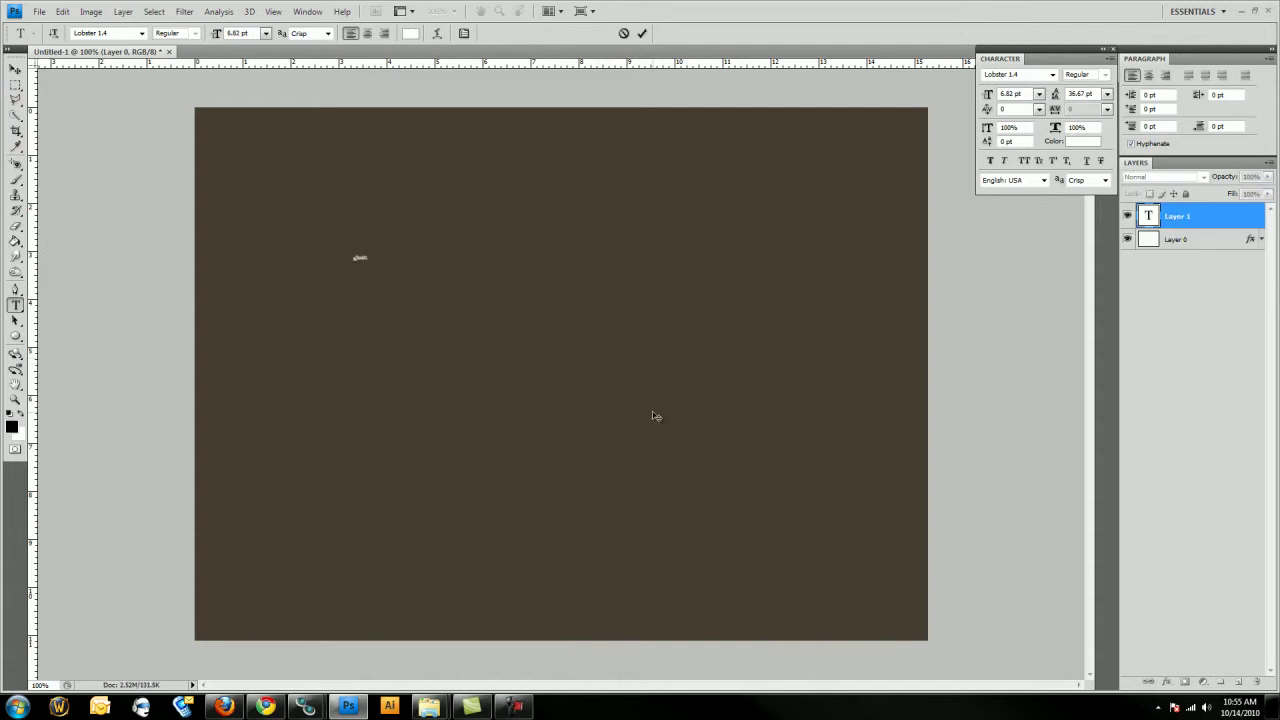
{"action": "key", "text": "ctrl+Return"}
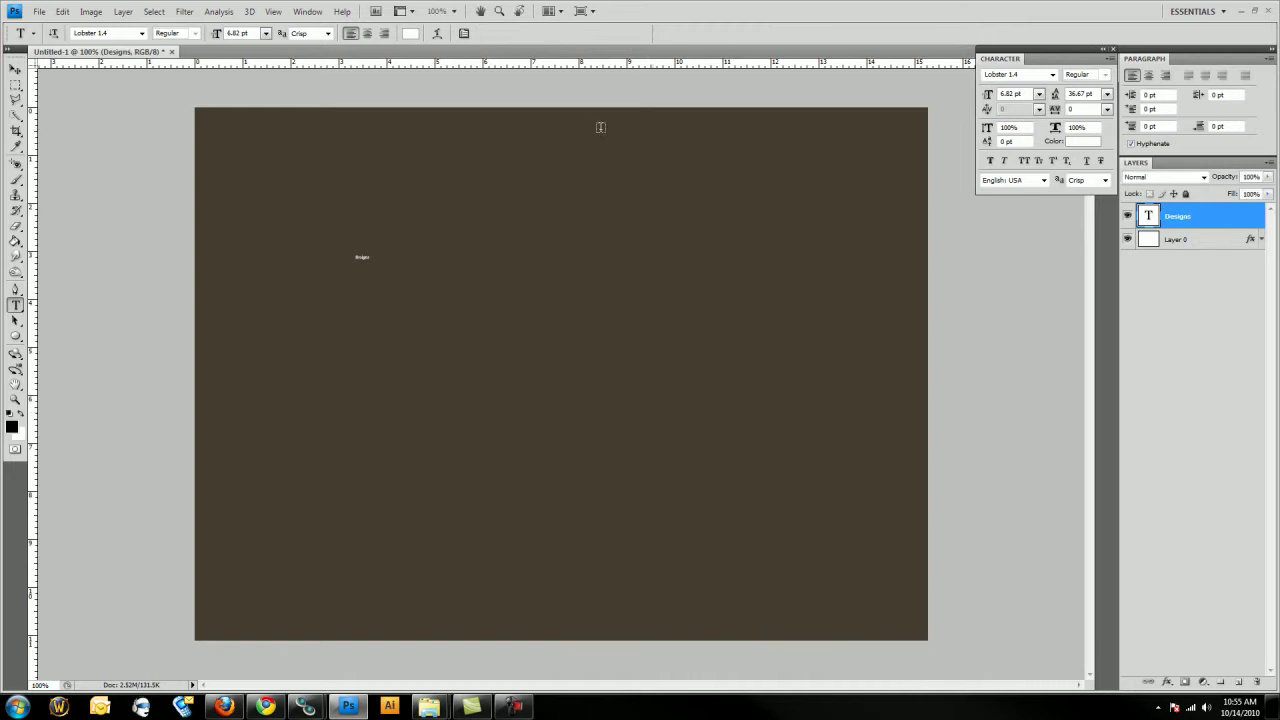
Step: Enlarge the tiny "Designs" text proportionally to about 1750% with Free Transform
{"action": "left_click", "coordinate": [18, 72]}
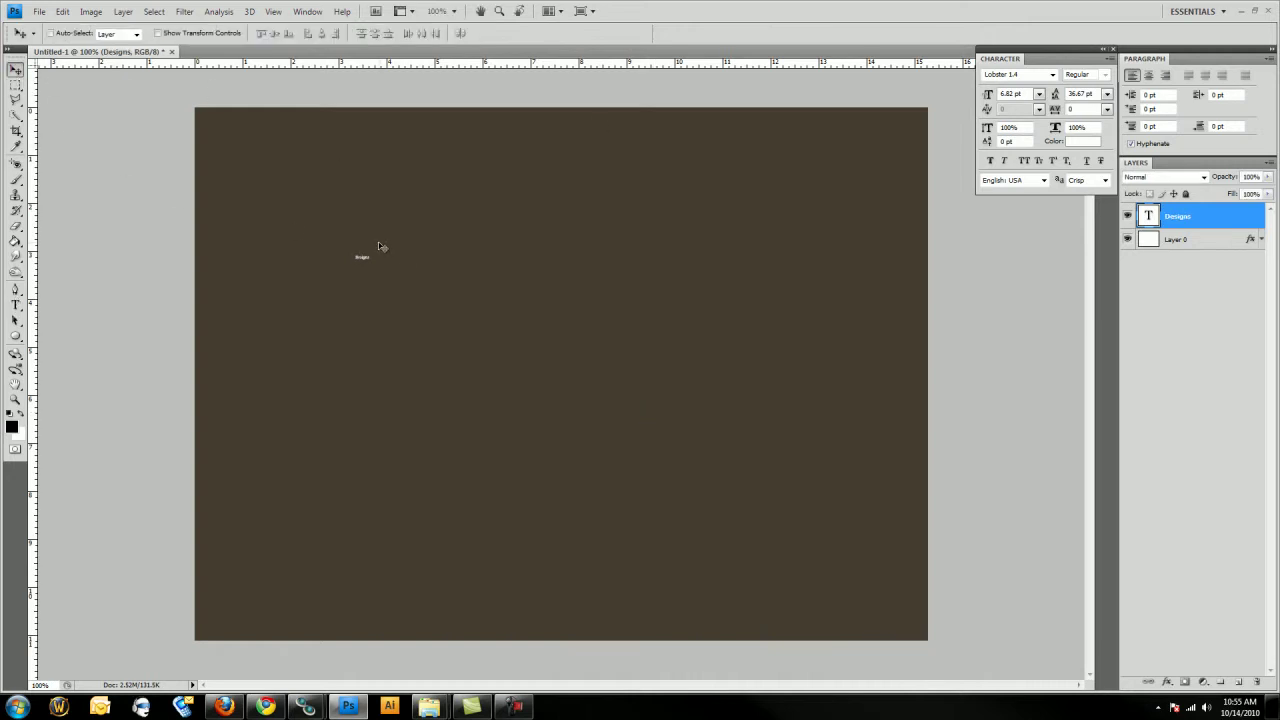
{"action": "key", "text": "ctrl+t"}
{"action": "left_click_drag", "start_coordinate": [369, 260], "coordinate": [633, 508]}
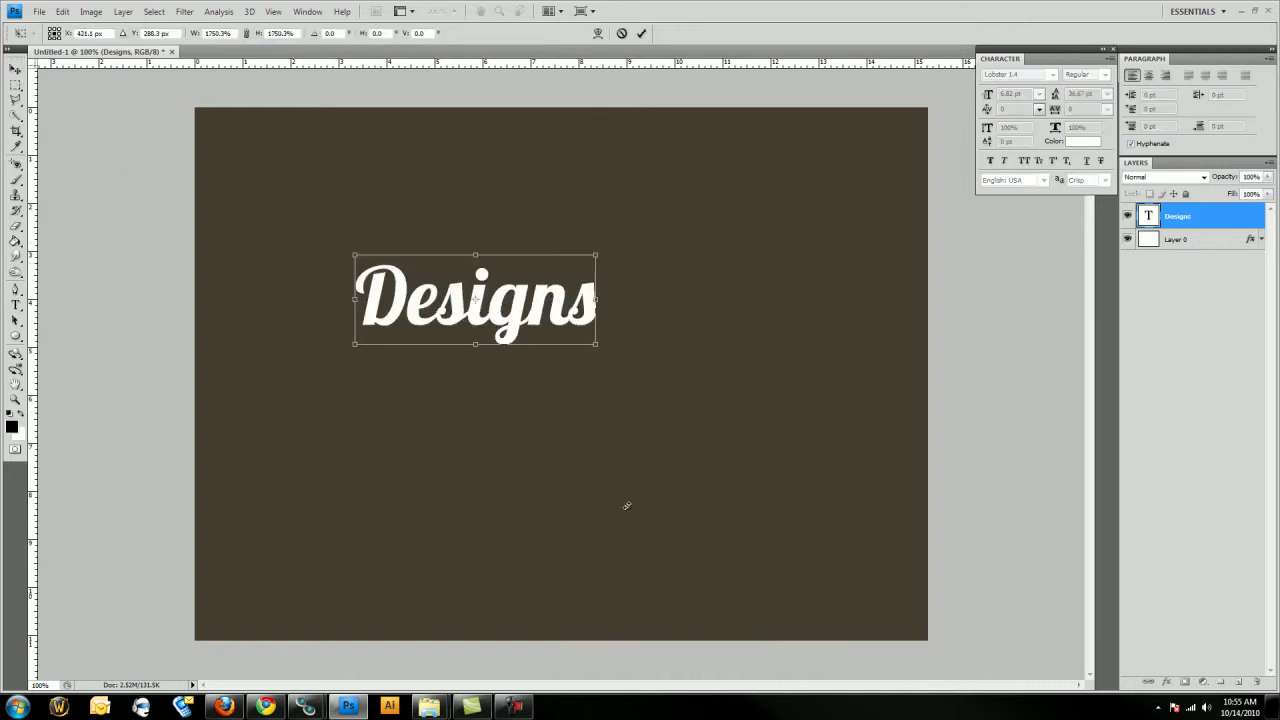
{"action": "key", "text": "Return"}
Step: Set the "Designs" text in Myriad Pro and move it closer to the canvas's upper-left corner
{"action": "left_click", "coordinate": [1030, 78]}
{"action": "type", "text": "myriad"}
{"action": "key", "text": "Return"}
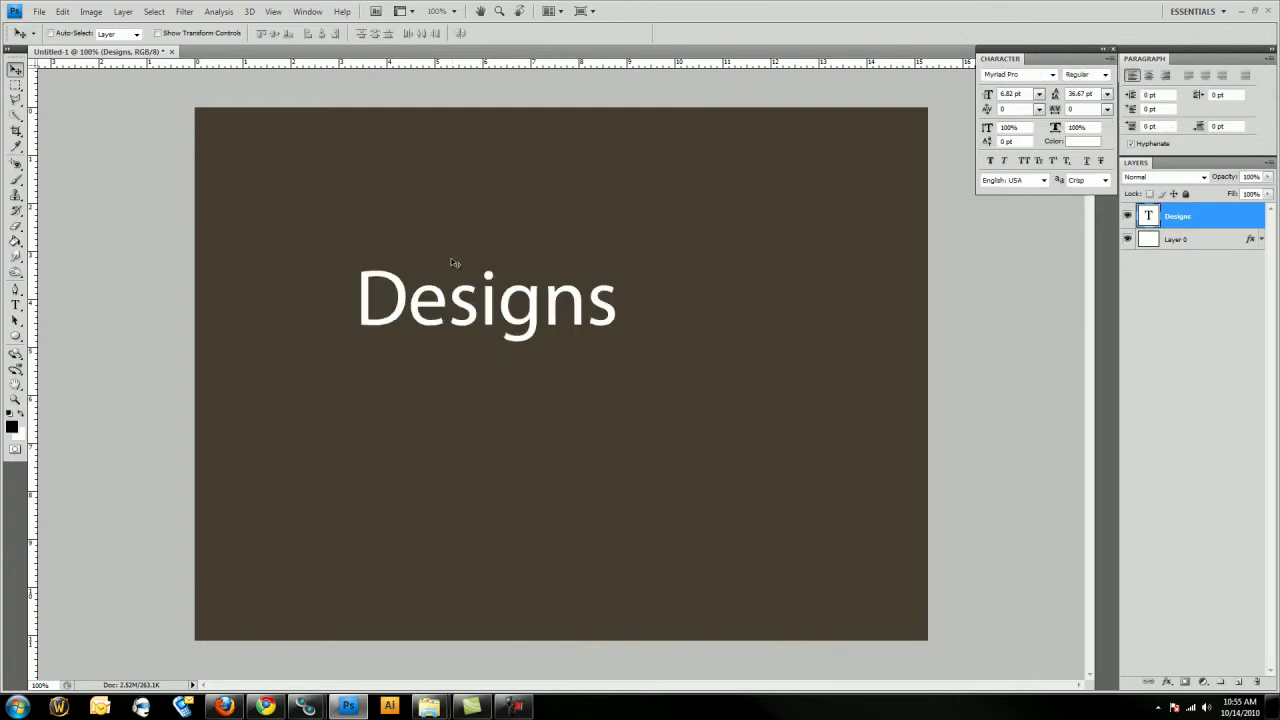
{"action": "left_click_drag", "start_coordinate": [441, 228], "coordinate": [396, 185]}
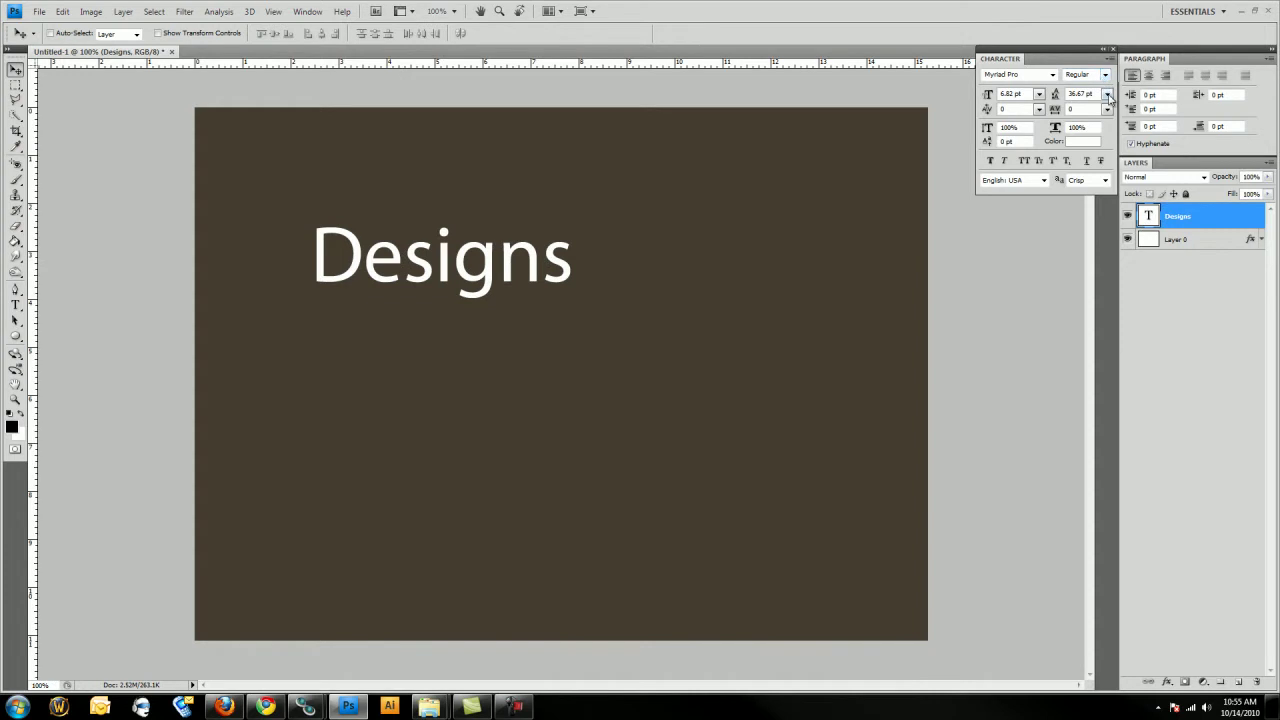
{"action": "left_click_drag", "start_coordinate": [487, 327], "coordinate": [471, 282]}
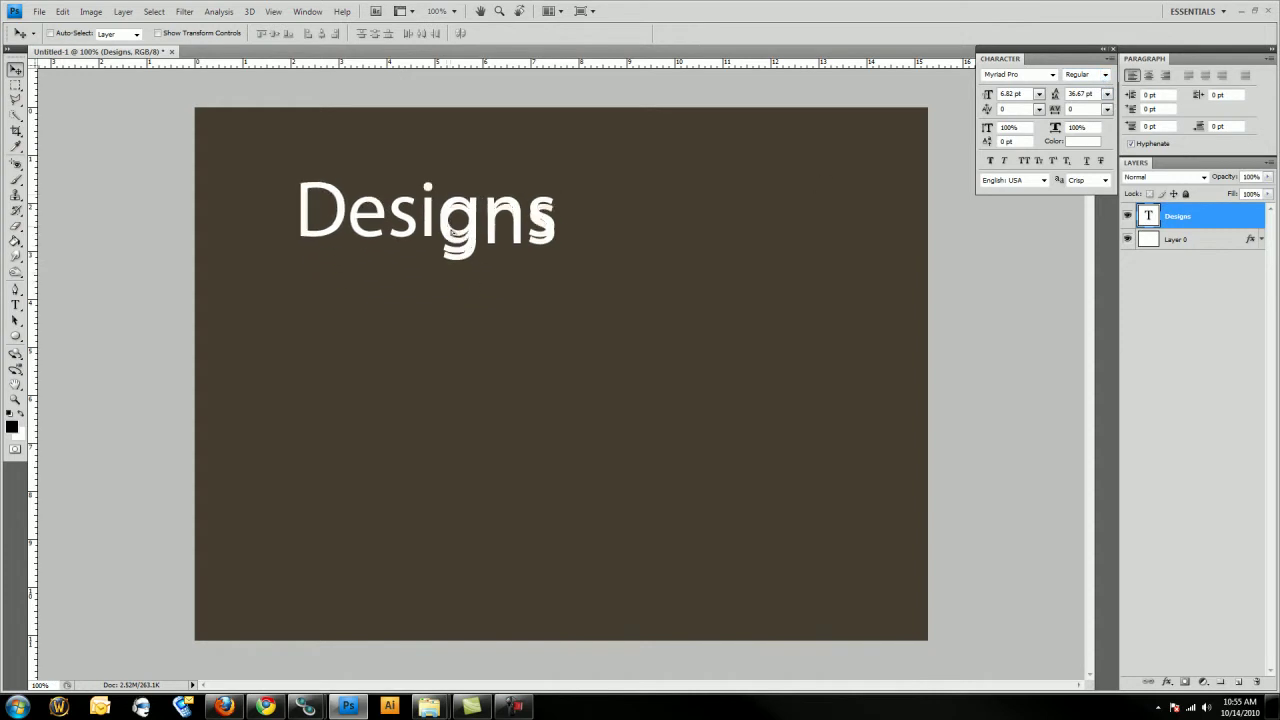
Step: Duplicate the "Designs" text directly below itself and change the copy to read "By"
{"action": "left_click_drag", "start_coordinate": [450, 226], "coordinate": [450, 328]}
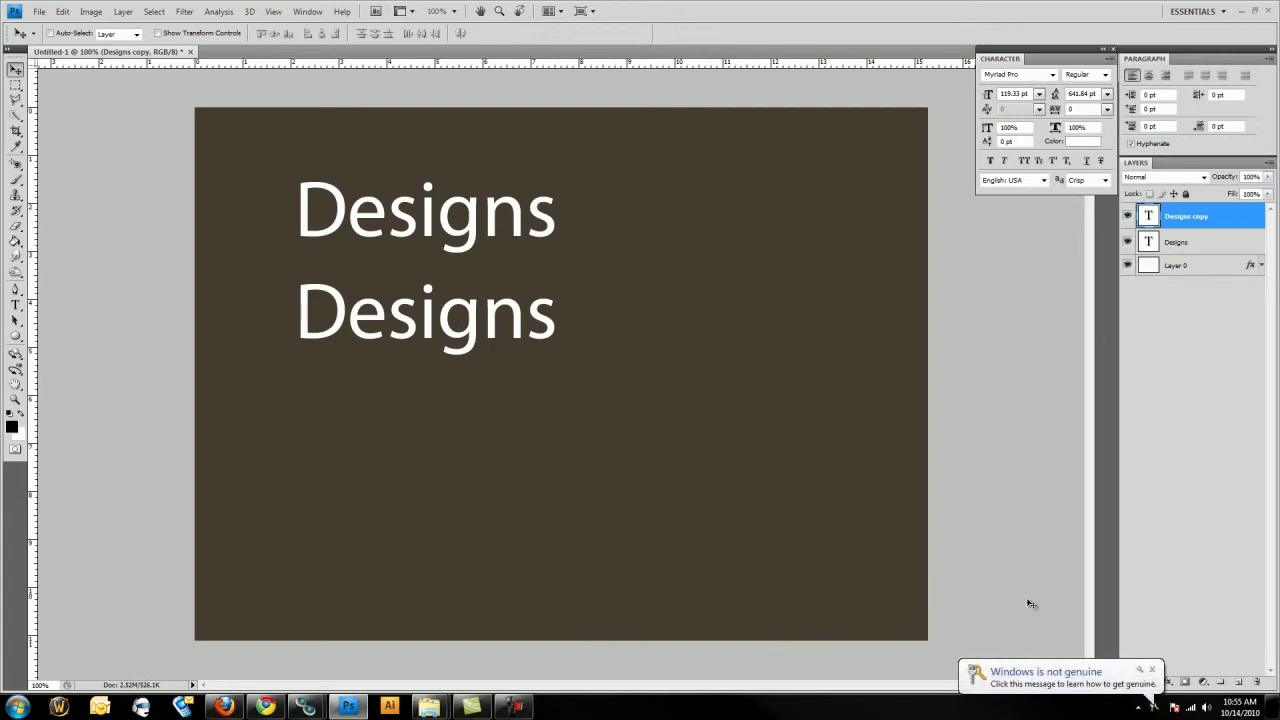
{"action": "double_click", "coordinate": [1148, 217]}
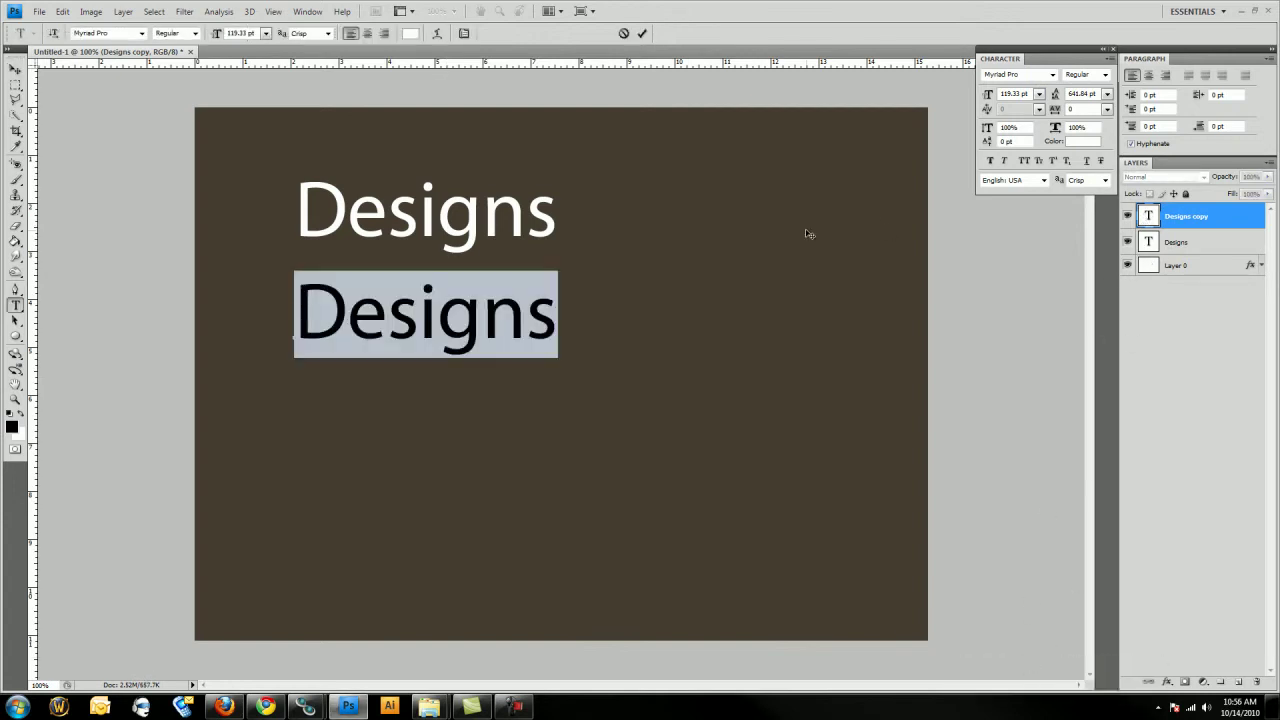
{"action": "type", "text": "By"}
{"action": "key", "text": "ctrl+Return"}
Step: Duplicate the "By" text below itself, change the copy to "Jase" and move it up closer to the other lines
{"action": "left_click_drag", "start_coordinate": [428, 335], "coordinate": [428, 500]}
{"action": "double_click", "coordinate": [1148, 217]}
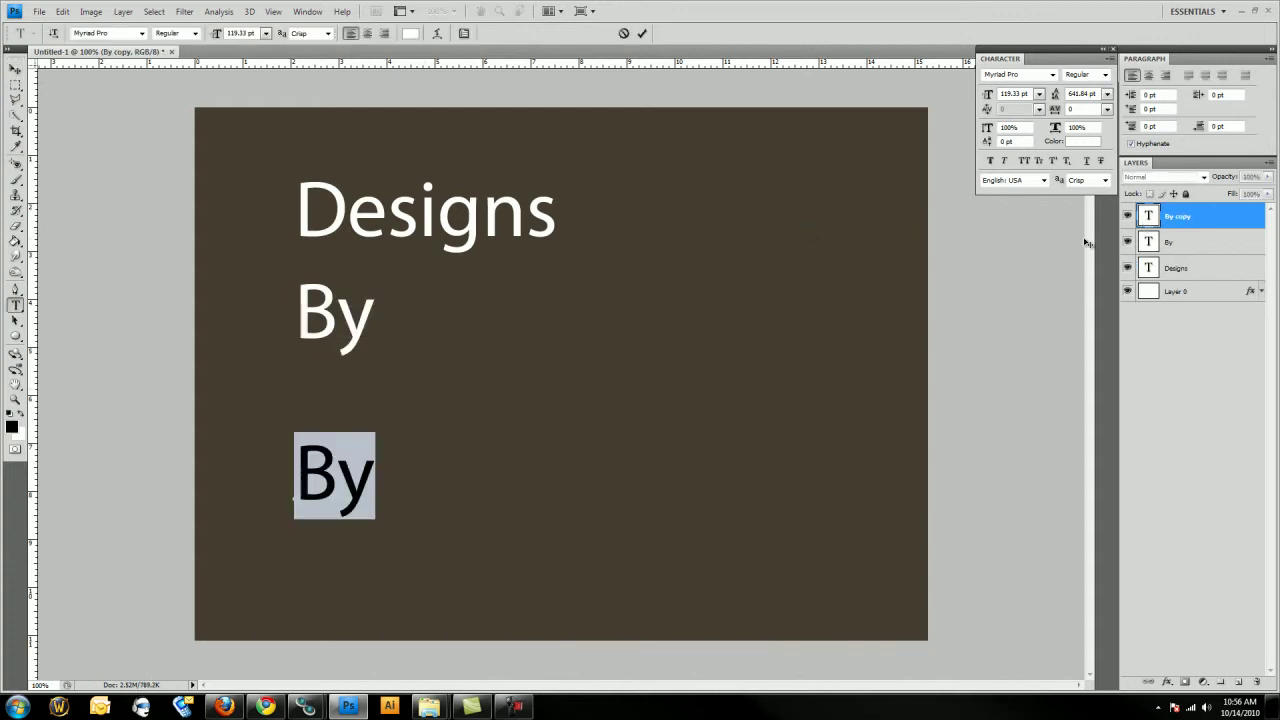
{"action": "type", "text": "Jase"}
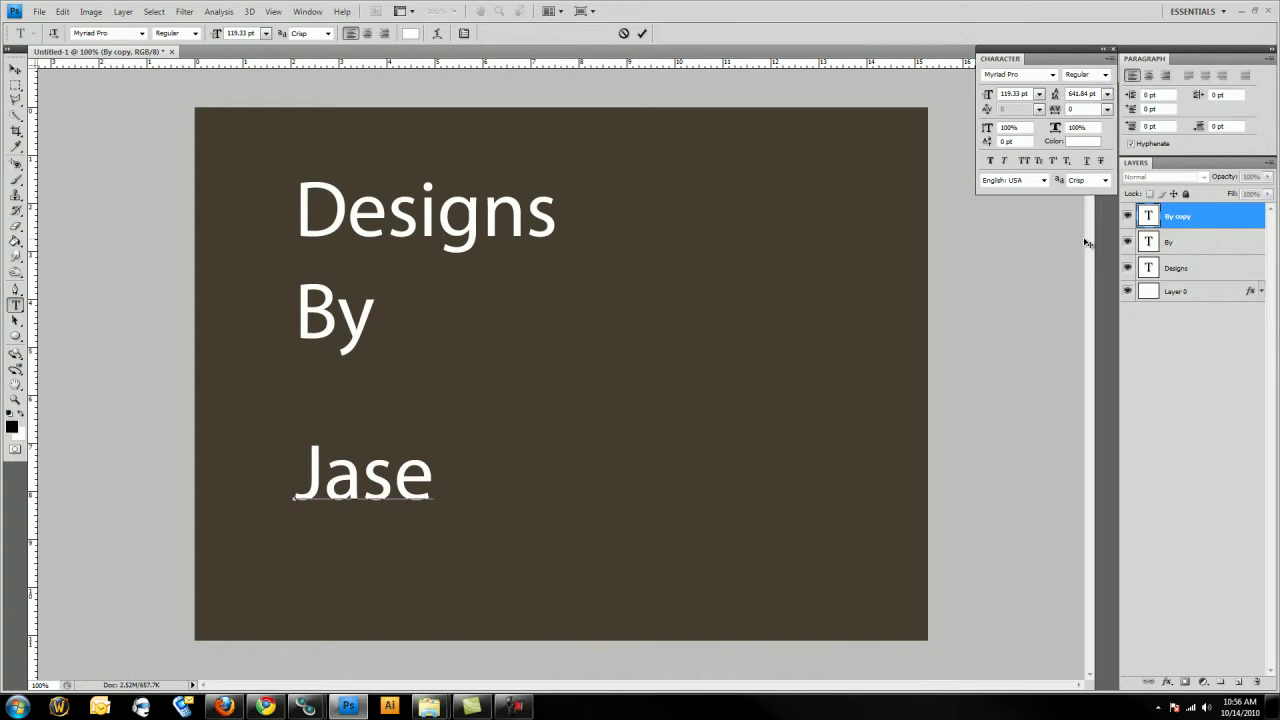
{"action": "key", "text": "ctrl+Return"}
{"action": "left_click_drag", "start_coordinate": [391, 440], "coordinate": [368, 387]}
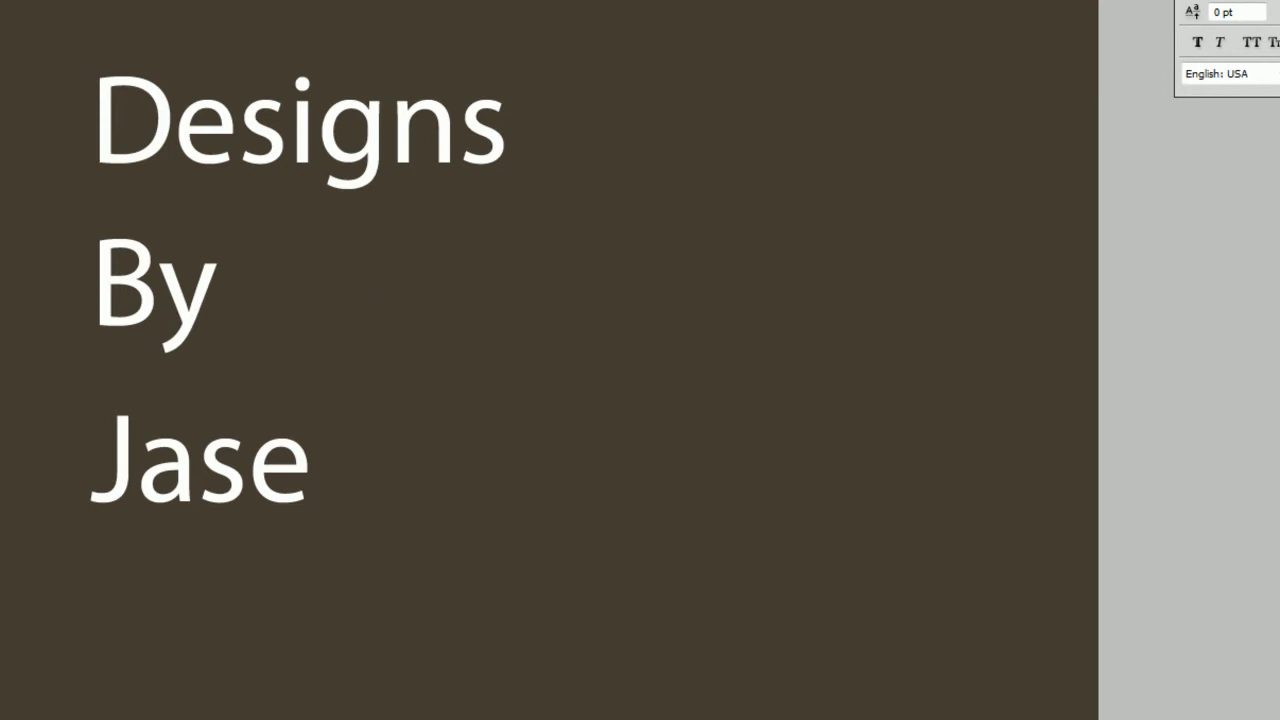
Step: Remove the separate "Jase" line and extend the "By" text to read "By Jase"
{"action": "key", "text": "BackSpace"}
{"action": "key", "text": "BackSpace"}
{"action": "key", "text": "BackSpace"}
{"action": "key", "text": "BackSpace"}
{"action": "key", "text": "BackSpace"}
{"action": "key", "text": "shift+Home"}
{"action": "key", "text": "End"}
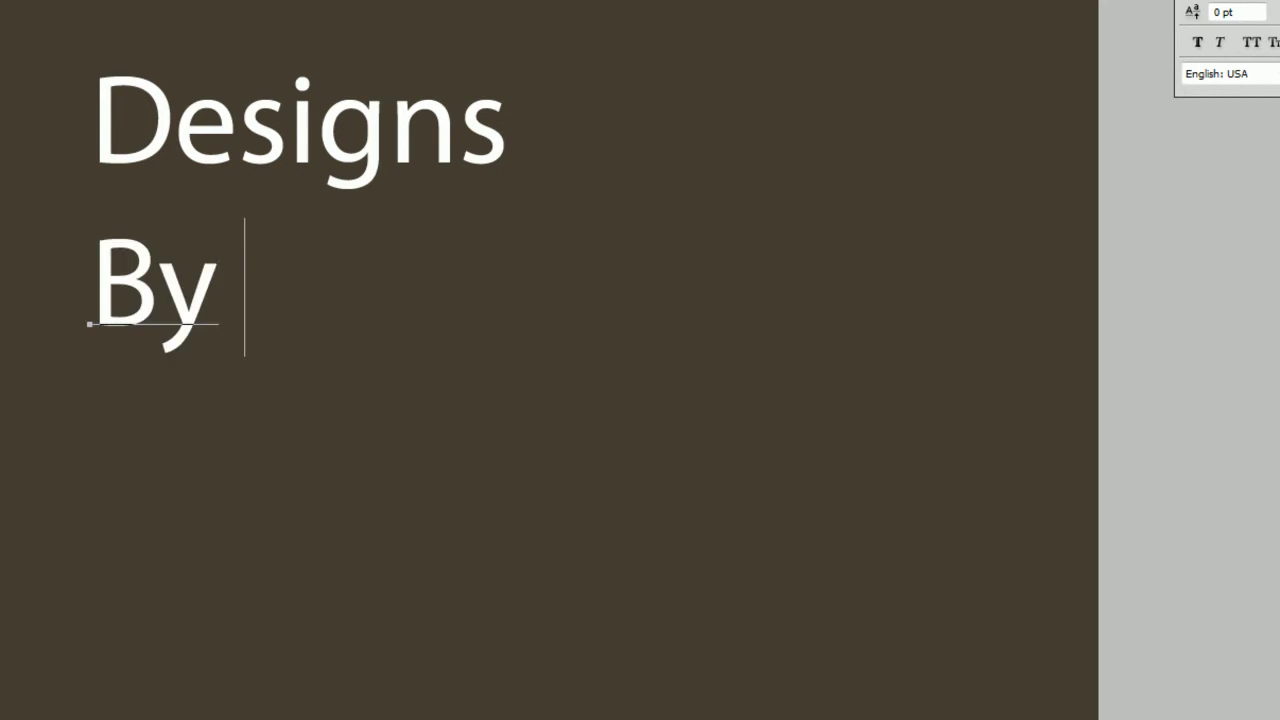
{"action": "type", "text": "Jase"}
{"action": "key", "text": "ctrl+Return"}
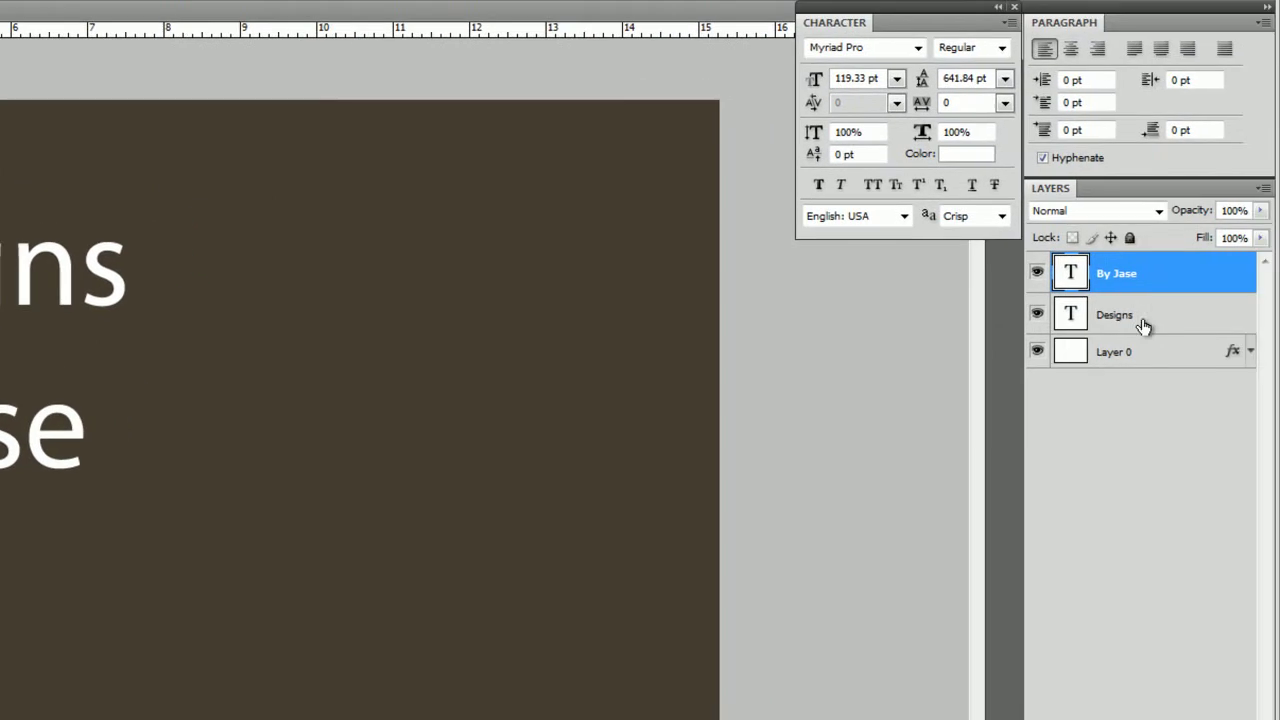
Step: Format the "Designs" text in the Black style with -50 tracking and all caps
{"action": "left_click", "coordinate": [1158, 320]}
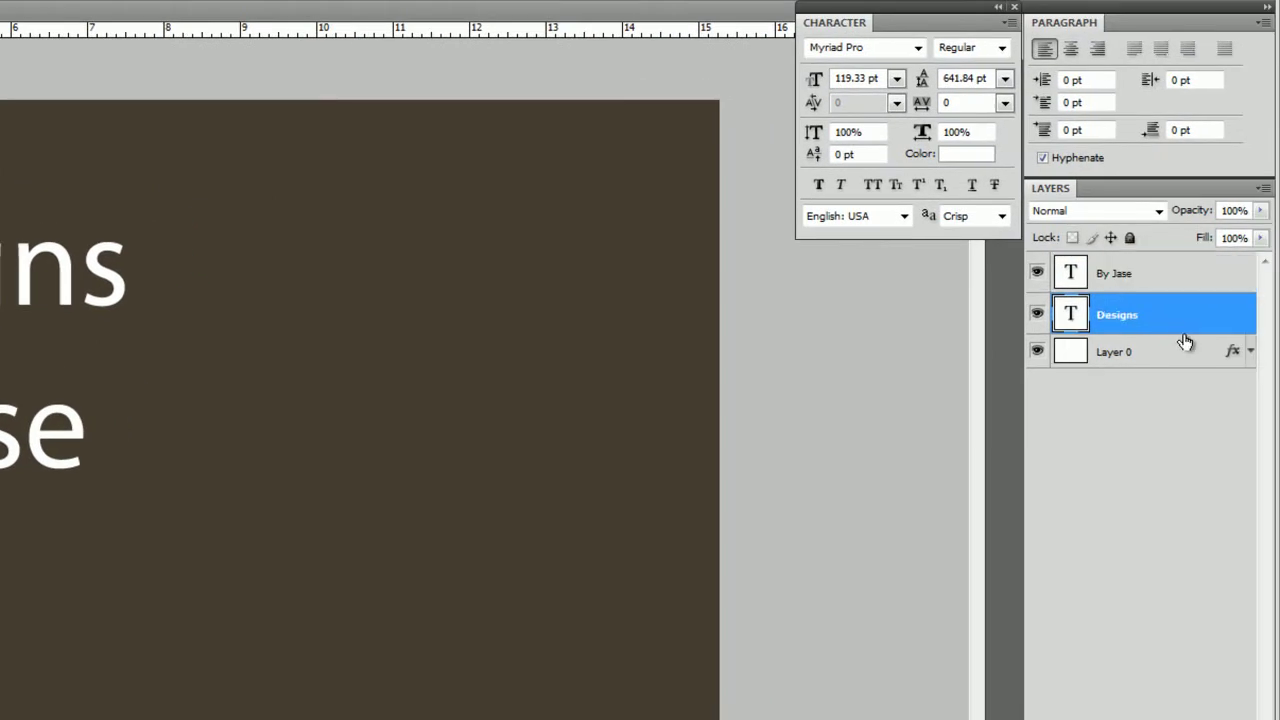
{"action": "left_click", "coordinate": [1001, 47]}
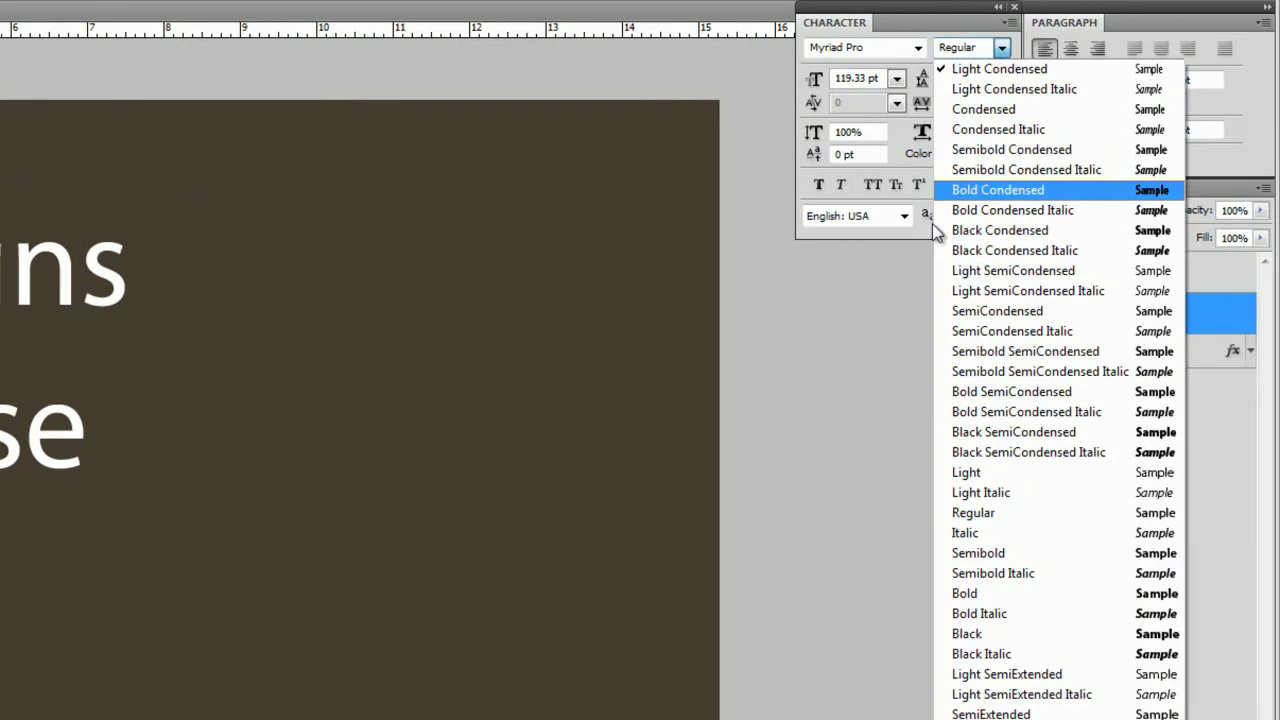
{"action": "left_click", "coordinate": [955, 630]}
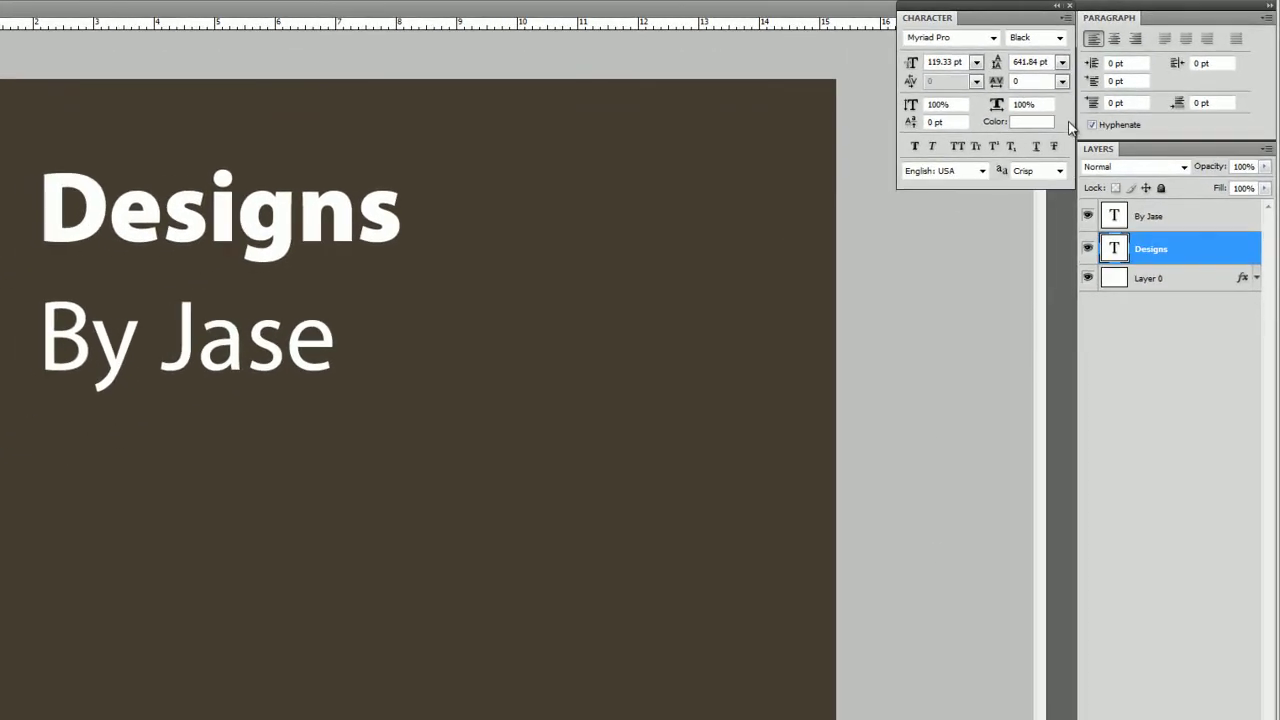
{"action": "left_click", "coordinate": [1062, 81]}
{"action": "left_click", "coordinate": [1050, 137]}
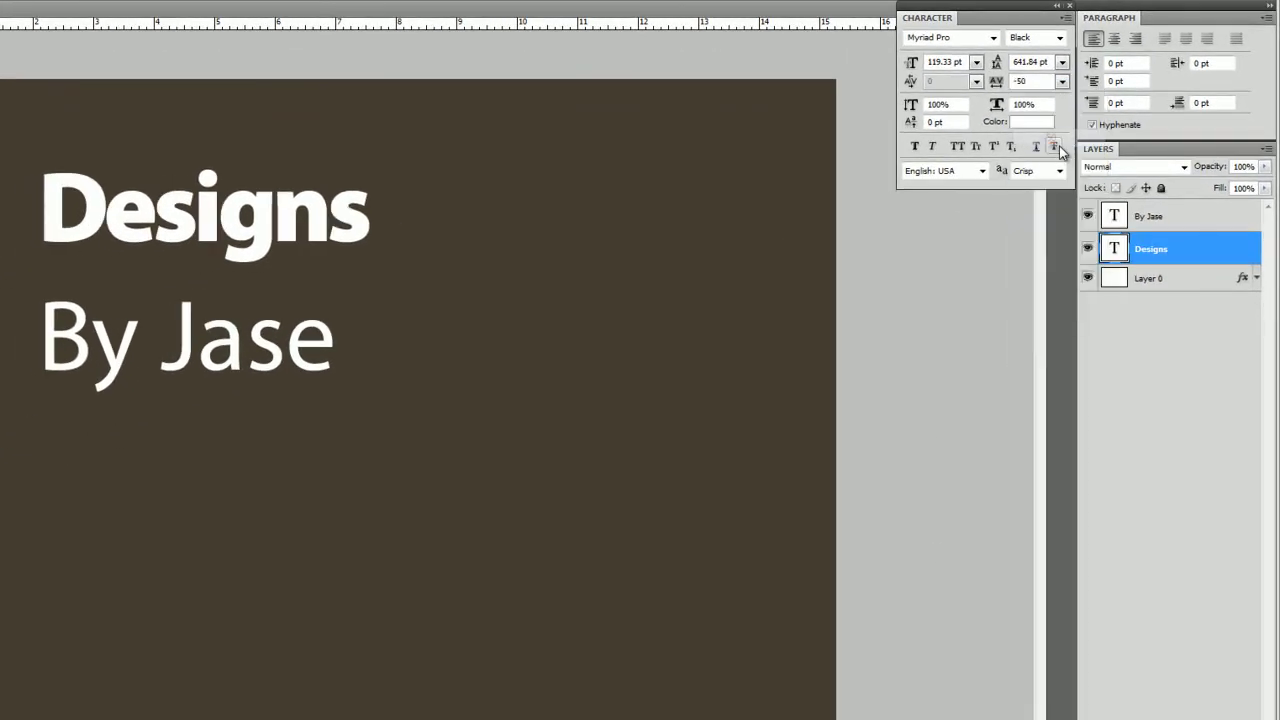
{"action": "left_click", "coordinate": [957, 146]}
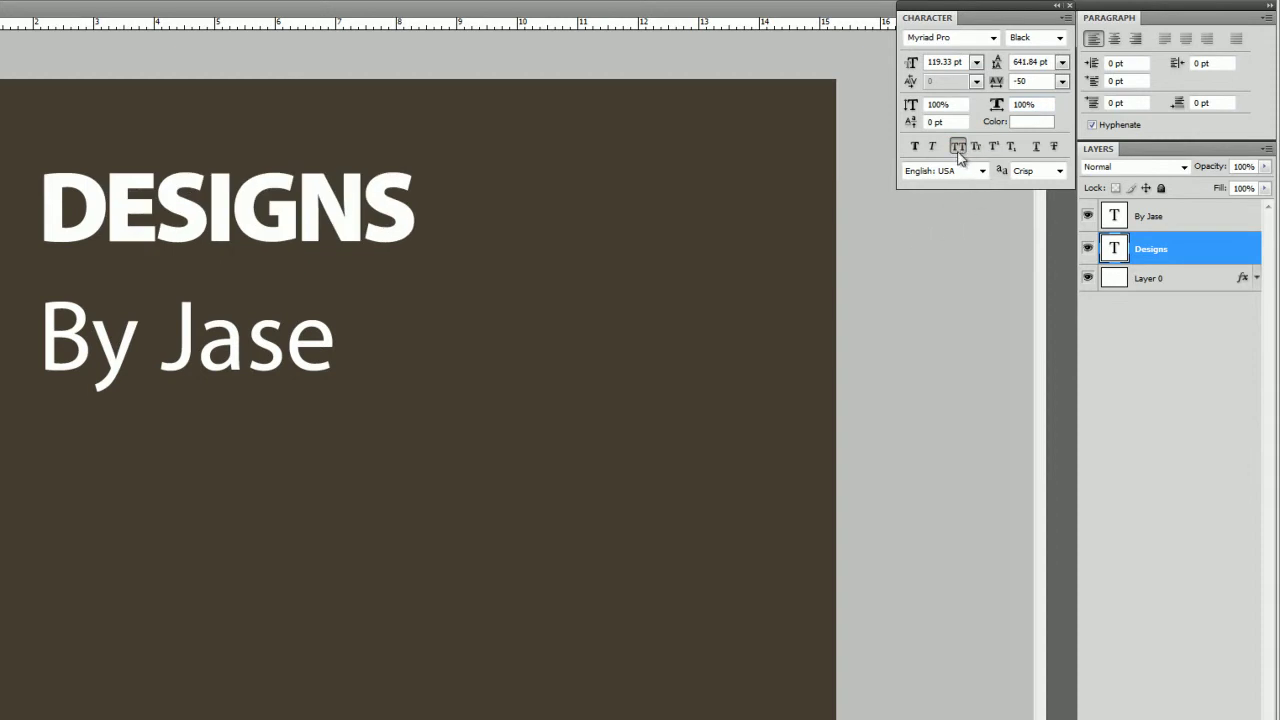
Step: Scale the "DESIGNS" text down proportionally and move it up, away from the "By Jase" line
{"action": "key", "text": "v"}
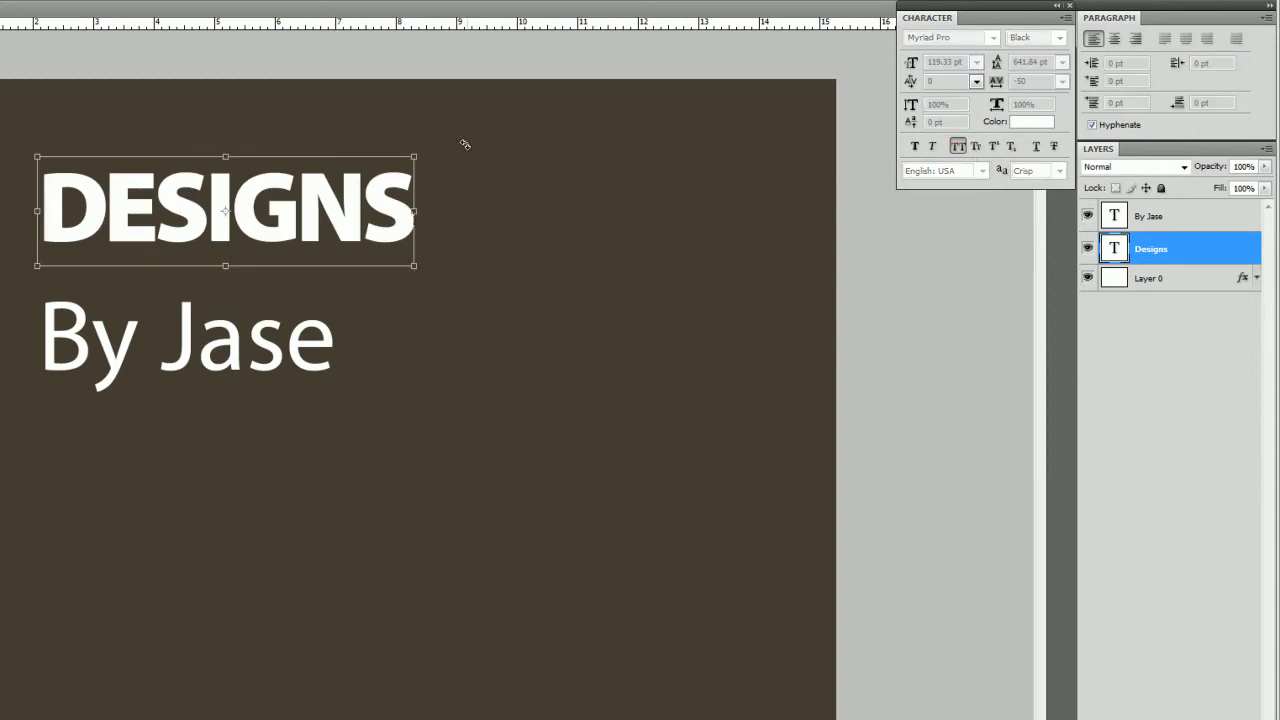
{"action": "left_click_drag", "start_coordinate": [414, 156], "coordinate": [308, 187]}
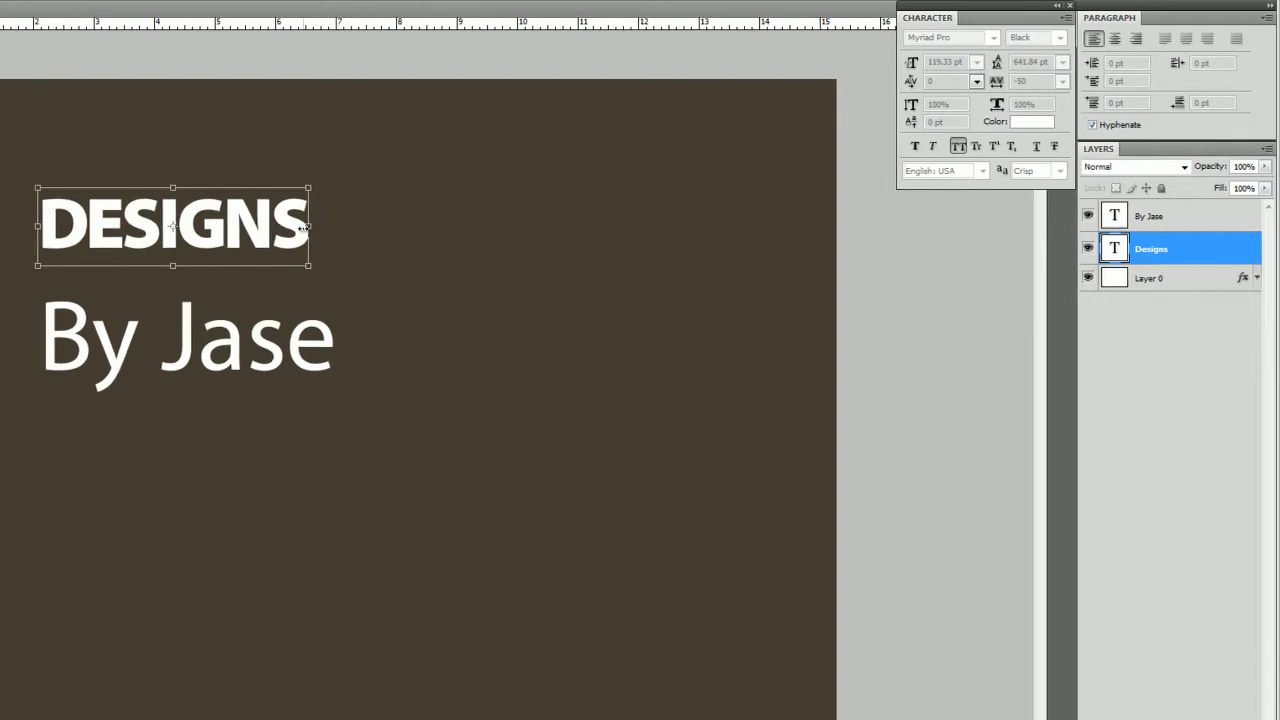
{"action": "key", "text": "Return"}
{"action": "left_click_drag", "start_coordinate": [149, 220], "coordinate": [138, 178]}
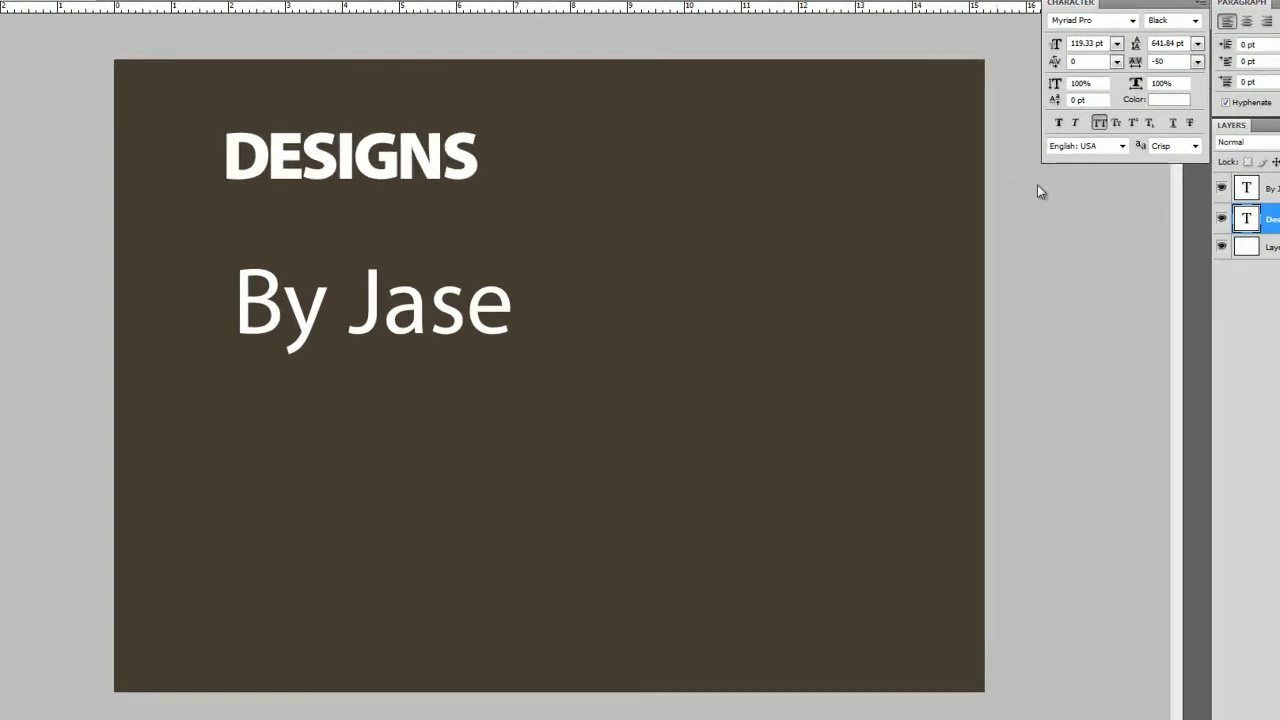
Step: Format the "By Jase" text in all caps with -50 tracking and the Light style
{"action": "left_click", "coordinate": [1270, 188]}
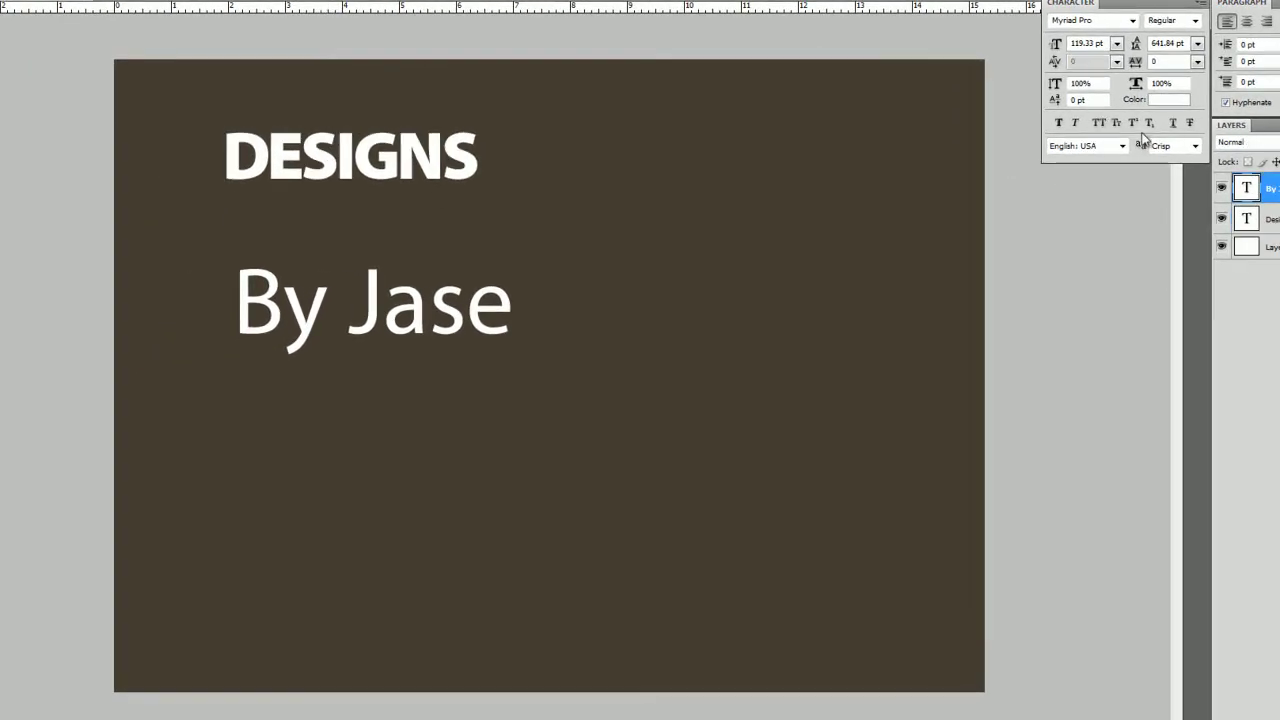
{"action": "left_click", "coordinate": [1099, 122]}
{"action": "left_click", "coordinate": [1197, 61]}
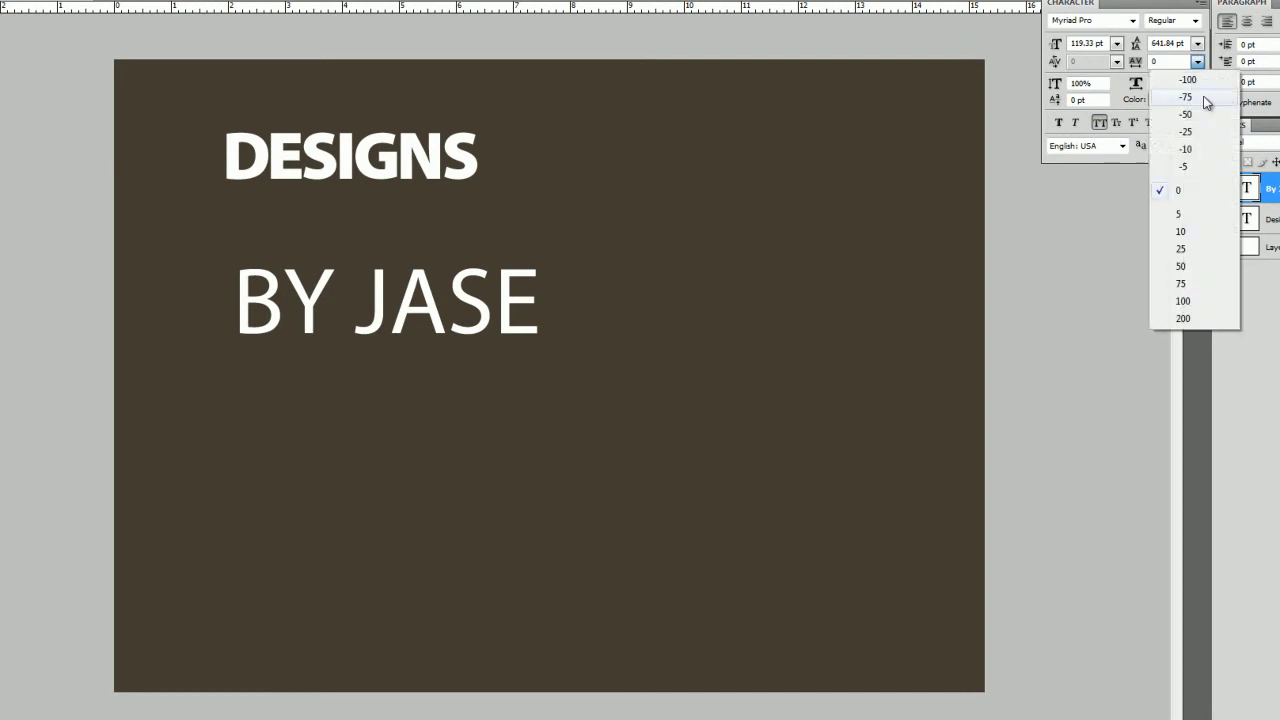
{"action": "left_click", "coordinate": [1197, 120]}
{"action": "left_click", "coordinate": [1124, 62]}
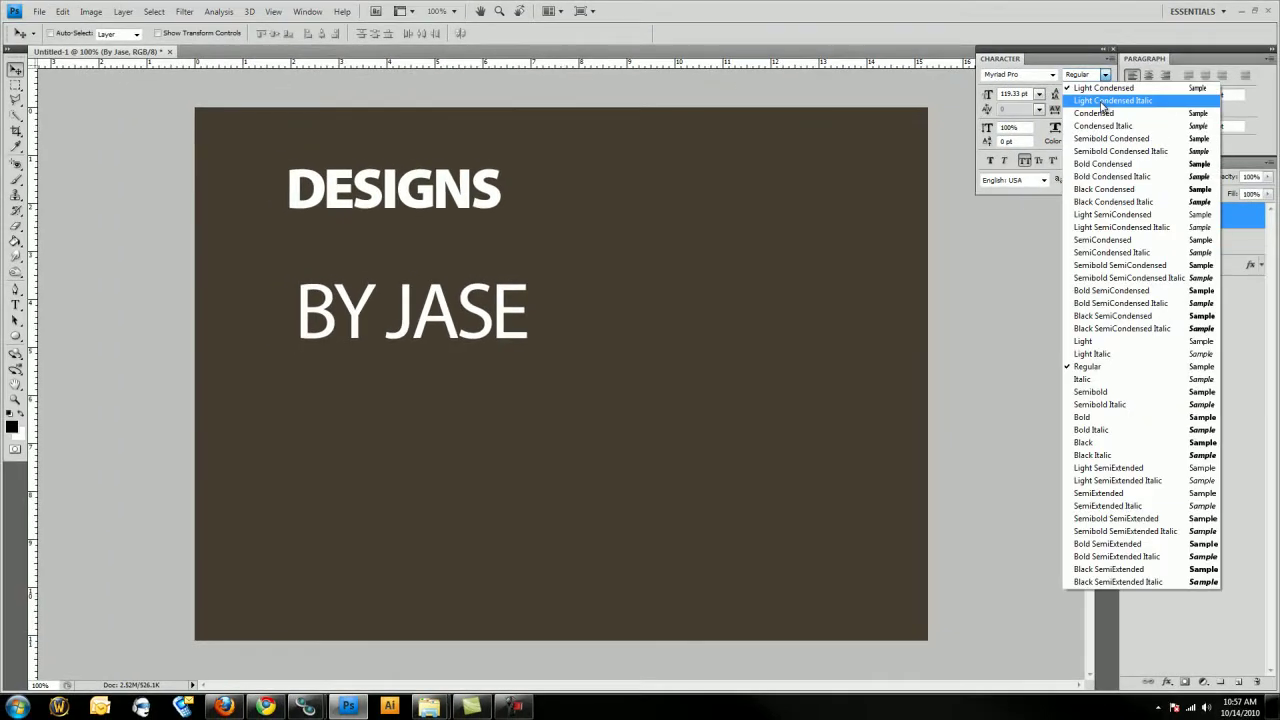
{"action": "left_click", "coordinate": [1119, 337]}
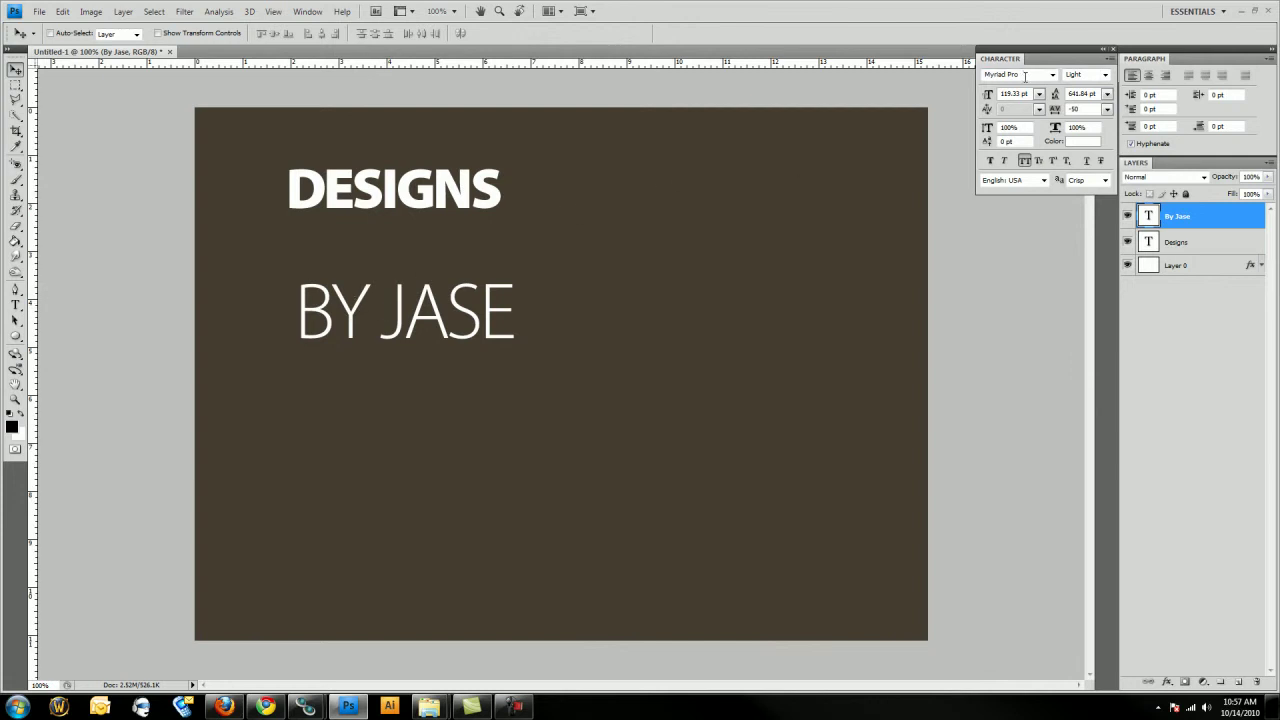
Step: Move the "BY JASE" line directly beneath "DESIGNS", aligning their left edges and leaving a narrow gap between the lines
{"action": "left_click_drag", "start_coordinate": [350, 282], "coordinate": [335, 208]}
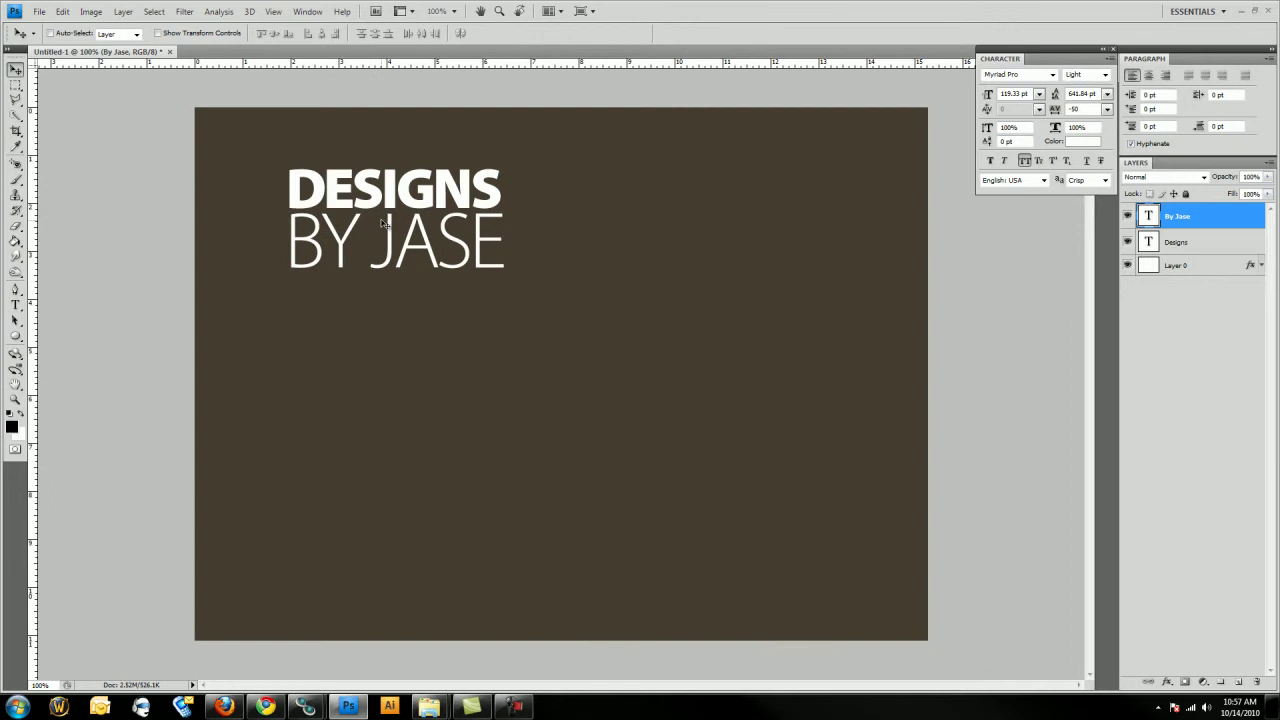
{"action": "key", "text": "ctrl+plus"}
{"action": "key", "text": "ctrl+plus"}
{"action": "left_click_drag", "start_coordinate": [313, 186], "coordinate": [767, 430]}
{"action": "left_click_drag", "start_coordinate": [357, 236], "coordinate": [436, 366]}
{"action": "key", "text": "Up"}
{"action": "key", "text": "Up"}
{"action": "key", "text": "Up"}
{"action": "key", "text": "Up"}
{"action": "key", "text": "Up"}
{"action": "key", "text": "Up"}
{"action": "key", "text": "Up"}
{"action": "key", "text": "Up"}
{"action": "key", "text": "Up"}
{"action": "key", "text": "Up"}
{"action": "key", "text": "Up"}
{"action": "key", "text": "Up"}
{"action": "key", "text": "Up"}
{"action": "key", "text": "Up"}
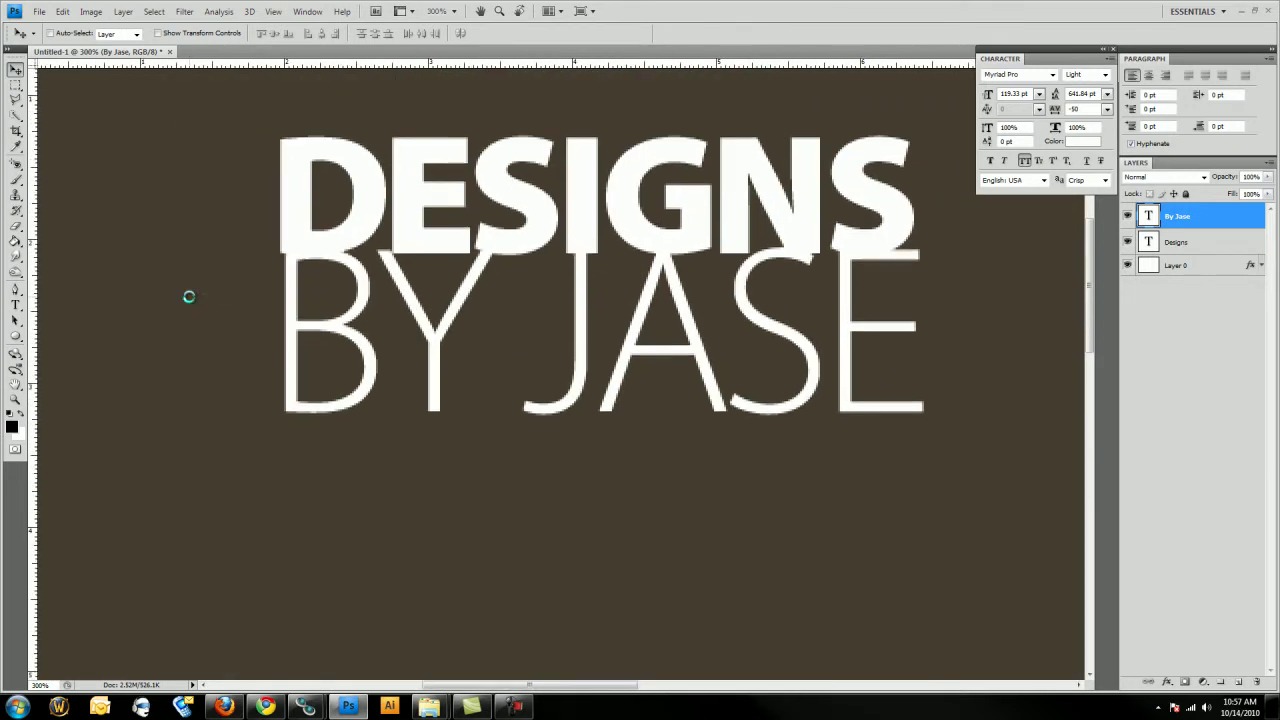
{"action": "key", "text": "Left"}
{"action": "key", "text": "Left"}
{"action": "key", "text": "Down"}
{"action": "key", "text": "Down"}
{"action": "key", "text": "Down"}
{"action": "key", "text": "Down"}
{"action": "key", "text": "Down"}
{"action": "key", "text": "Down"}
{"action": "key", "text": "Down"}
{"action": "key", "text": "Down"}
{"action": "key", "text": "Down"}
{"action": "key", "text": "Down"}
{"action": "key", "text": "Down"}
{"action": "key", "text": "Down"}
{"action": "key", "text": "Down"}
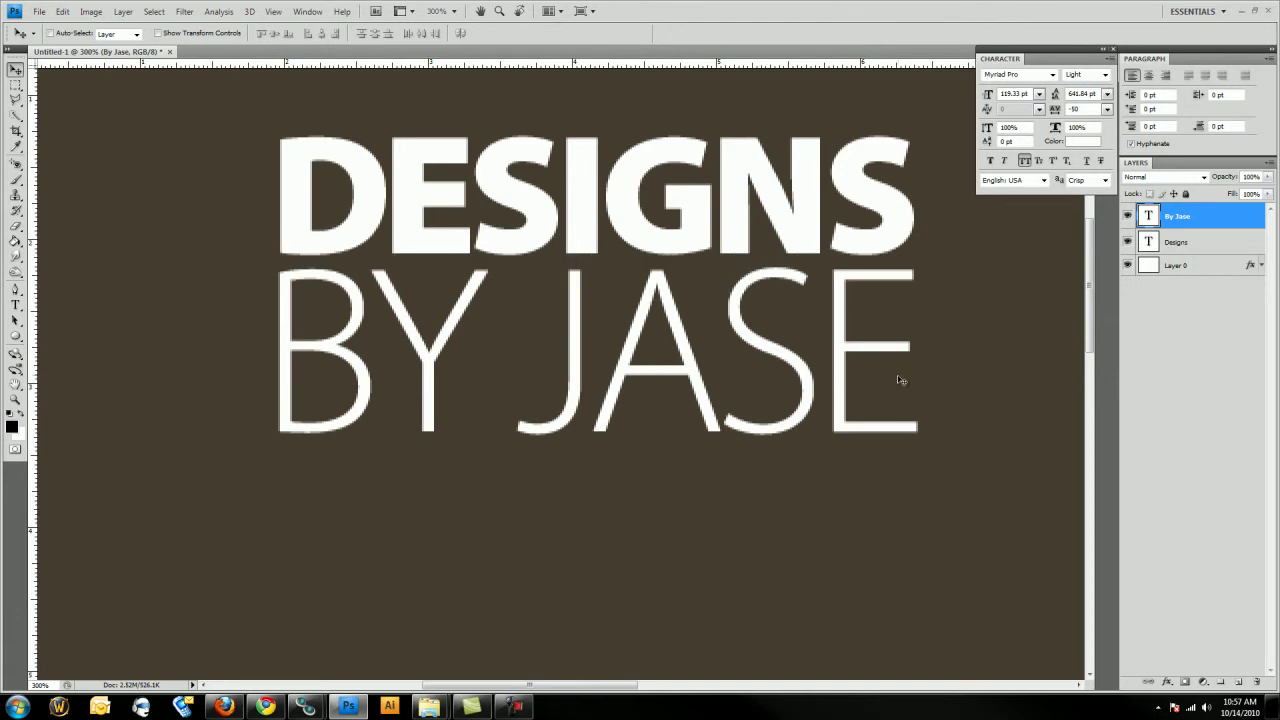
Step: Scale the "BY JASE" text to 99.6% so its right edge lines up with "DESIGNS"
{"action": "key", "text": "ctrl+t"}
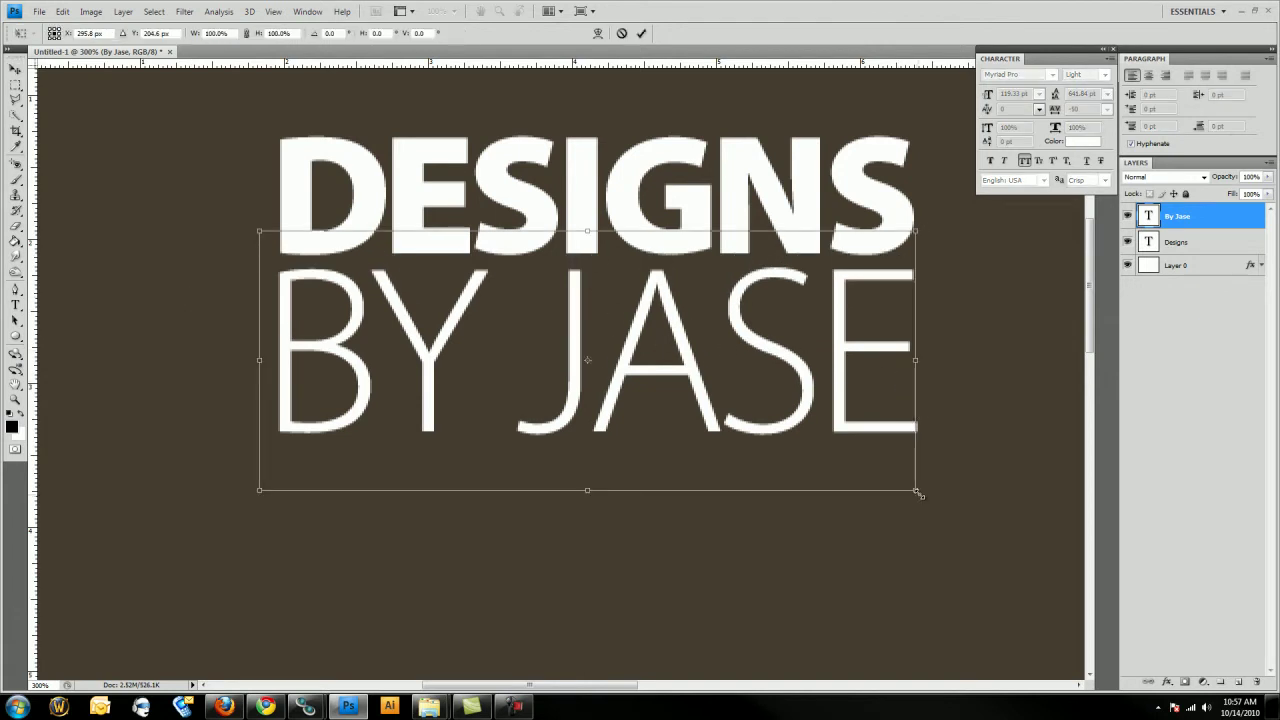
{"action": "left_click_drag", "start_coordinate": [917, 493], "coordinate": [914, 489]}
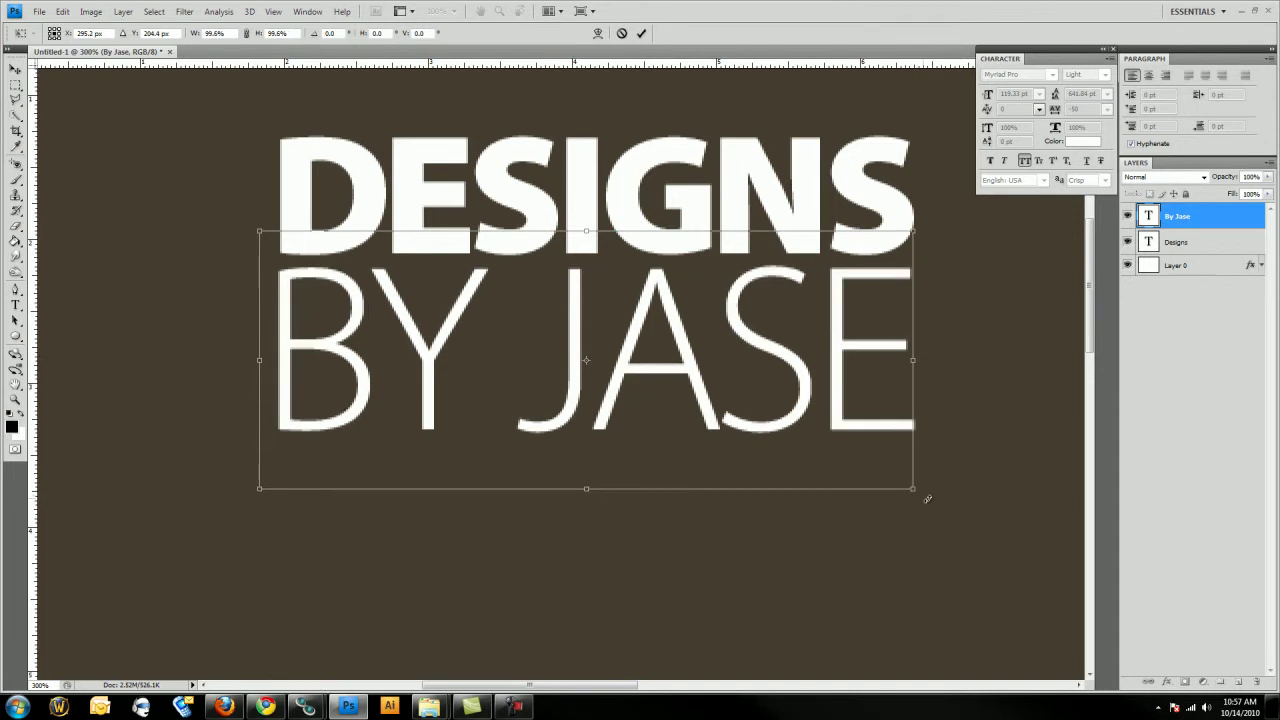
{"action": "key", "text": "Return"}
Step: Set the "BY JASE" text's vertical scale to 90% and move it up to leave a narrow gap beneath "DESIGNS"
{"action": "left_click", "coordinate": [996, 126]}
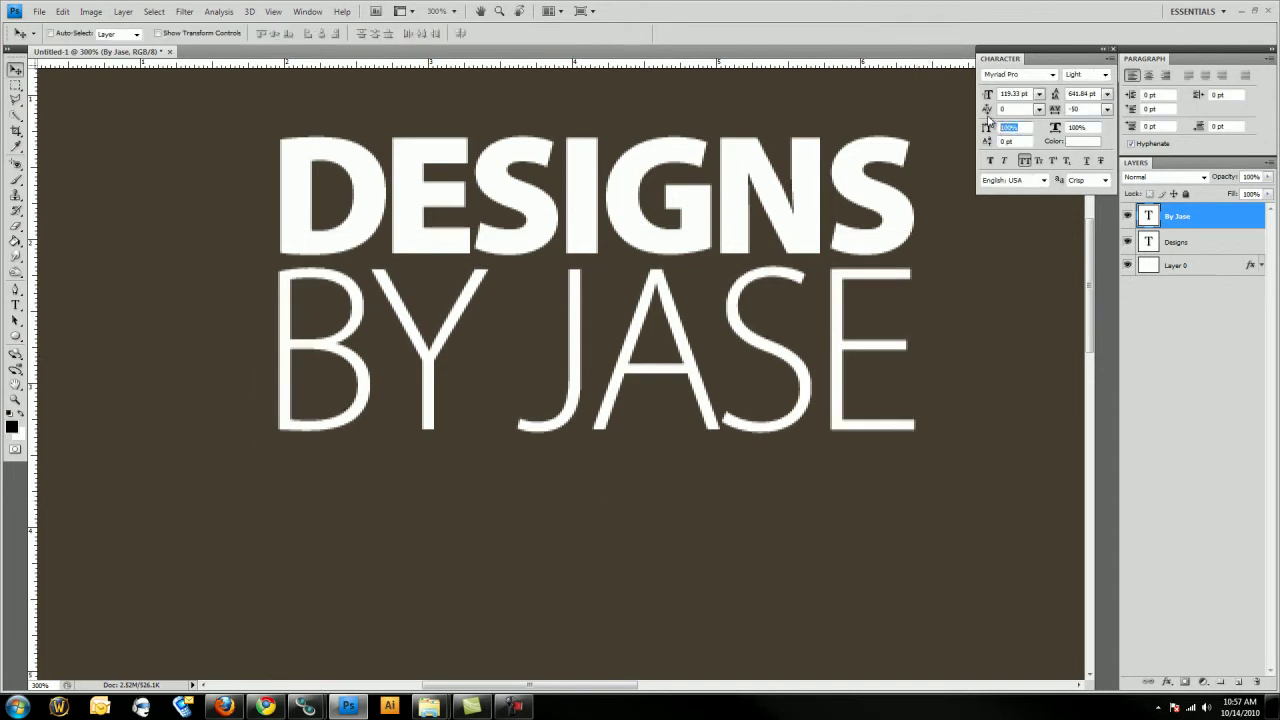
{"action": "type", "text": "90"}
{"action": "key", "text": "Return"}
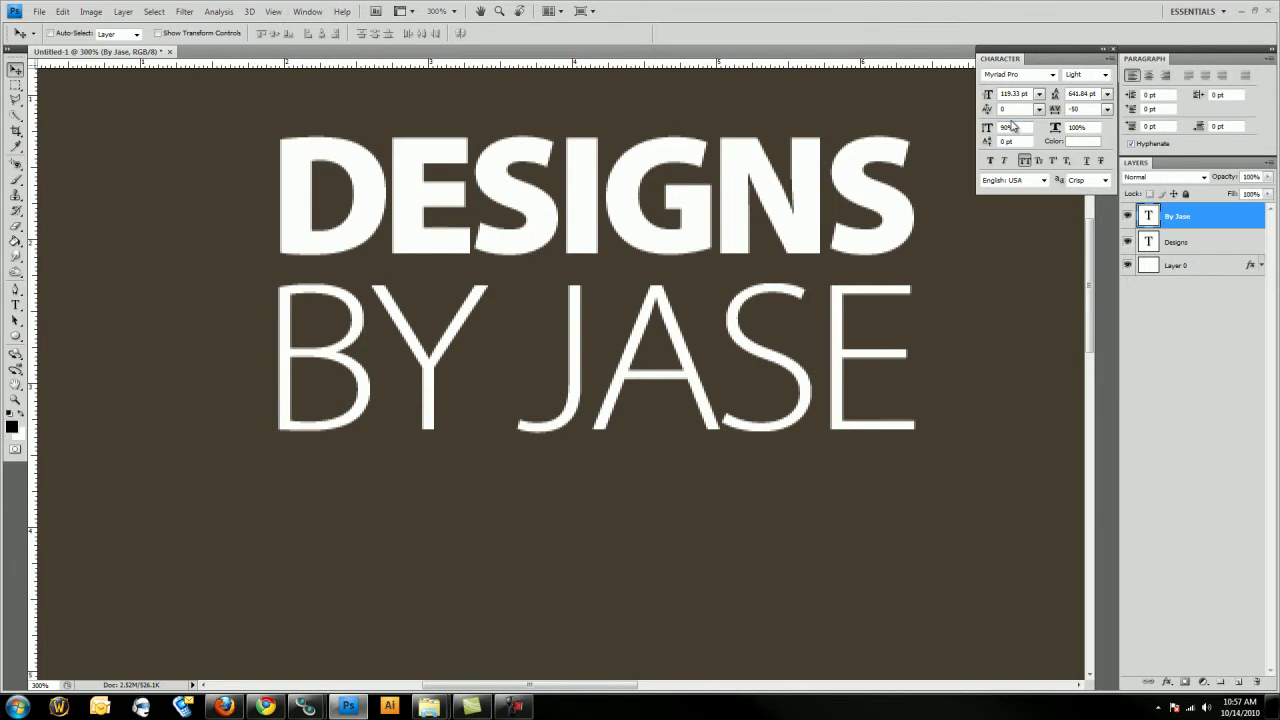
{"action": "key", "text": "Up"}
{"action": "key", "text": "Up"}
{"action": "key", "text": "Up"}
{"action": "key", "text": "Up"}
{"action": "key", "text": "Up"}
{"action": "key", "text": "Up"}
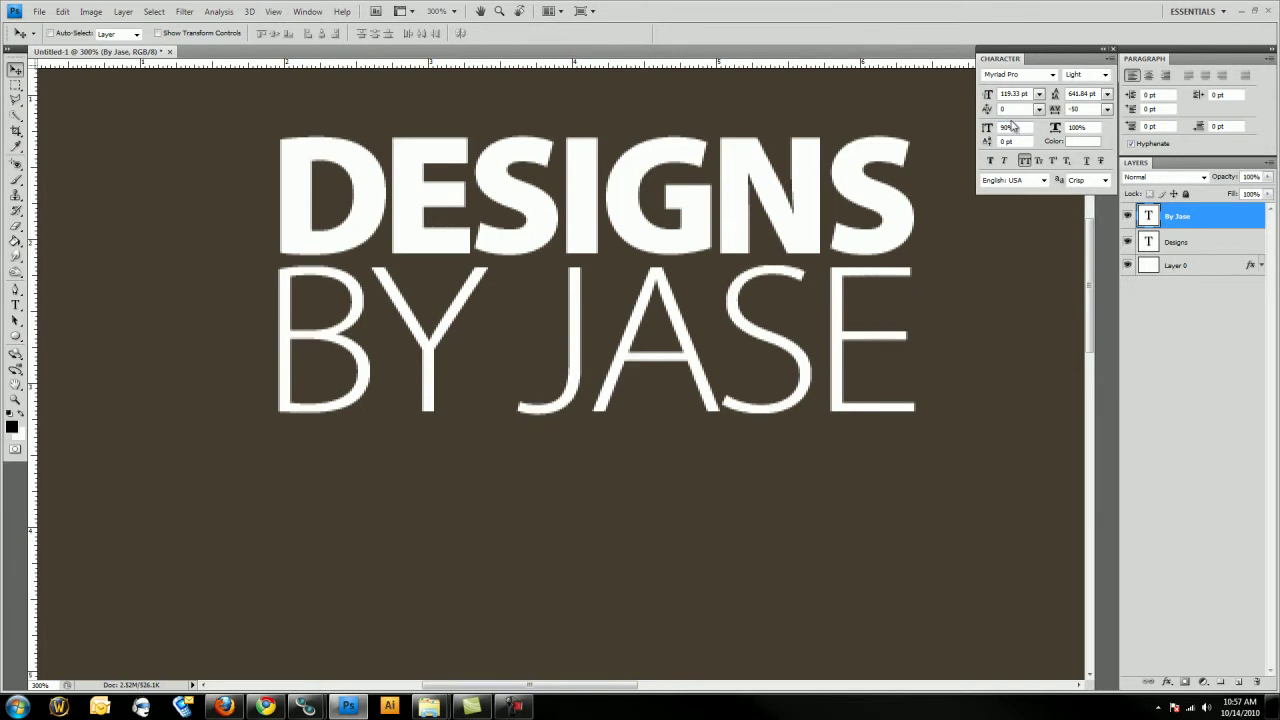
Step: Select the "BY JASE" and "DESIGNS" text layers together and move both lines slightly down and to the left on the canvas
{"action": "key", "text": "ctrl+1"}
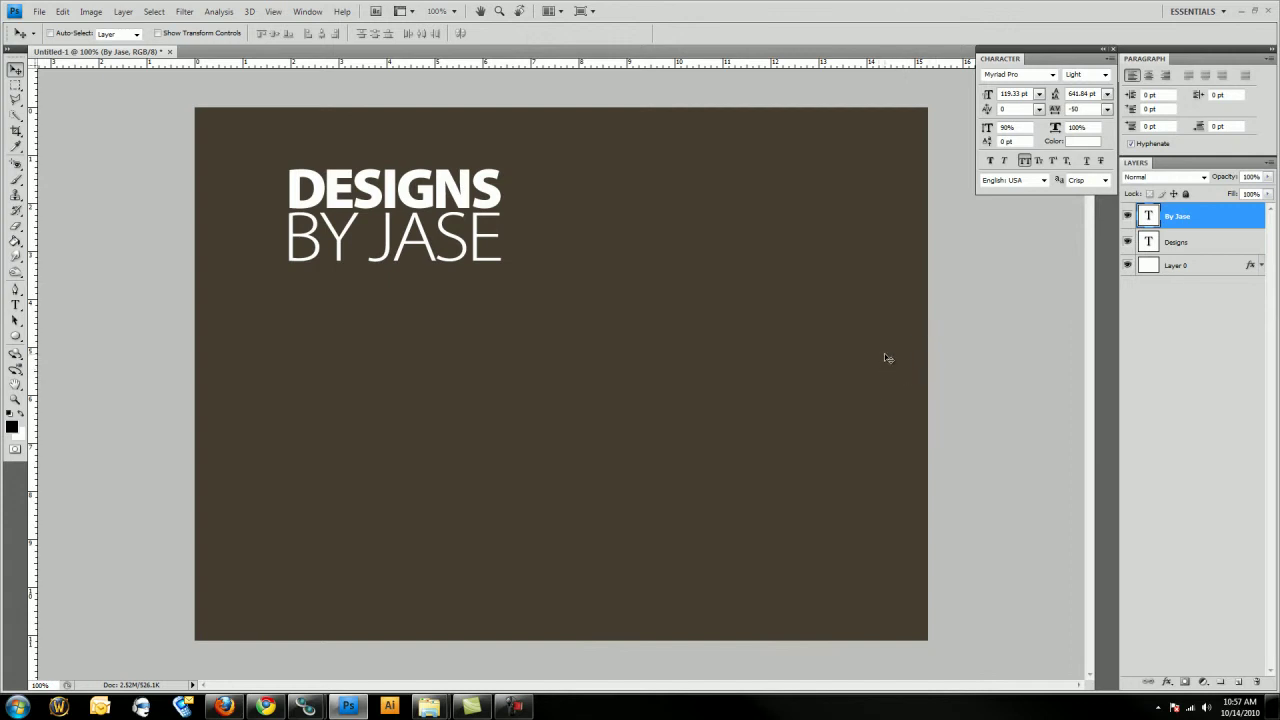
{"action": "left_click", "coordinate": [1205, 242], "text": "shift"}
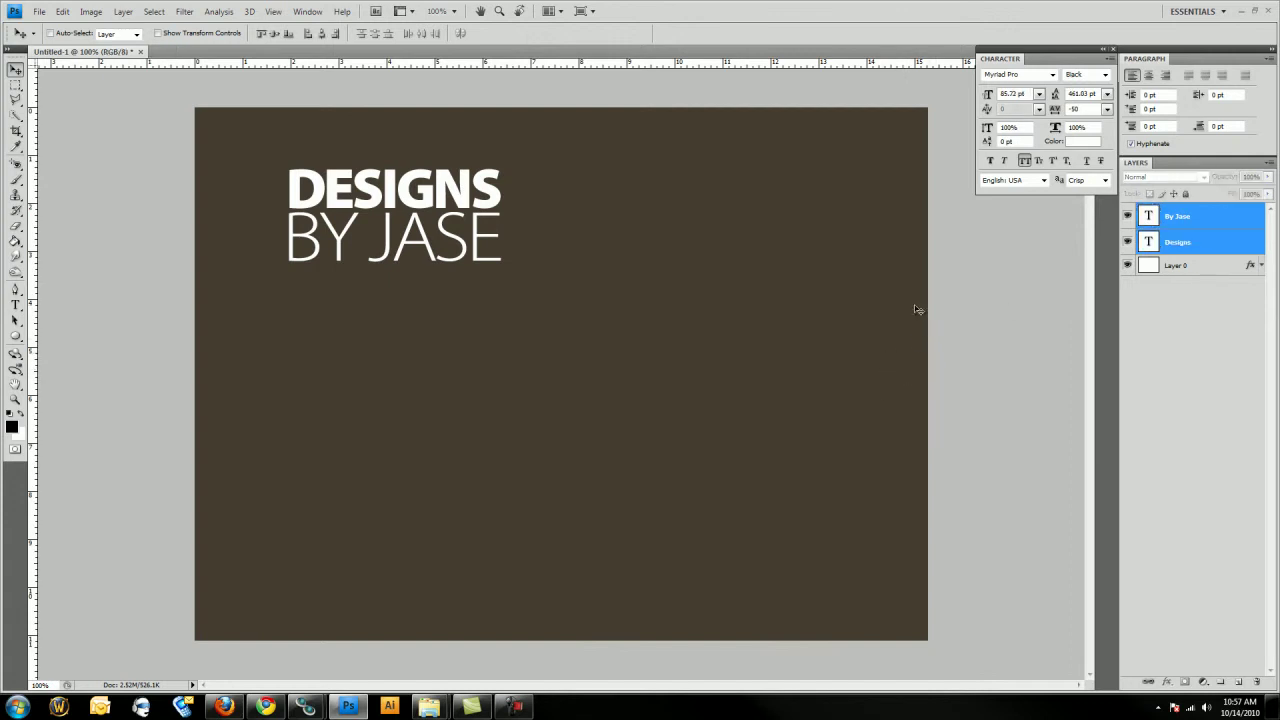
{"action": "left_click_drag", "start_coordinate": [379, 266], "coordinate": [374, 284]}
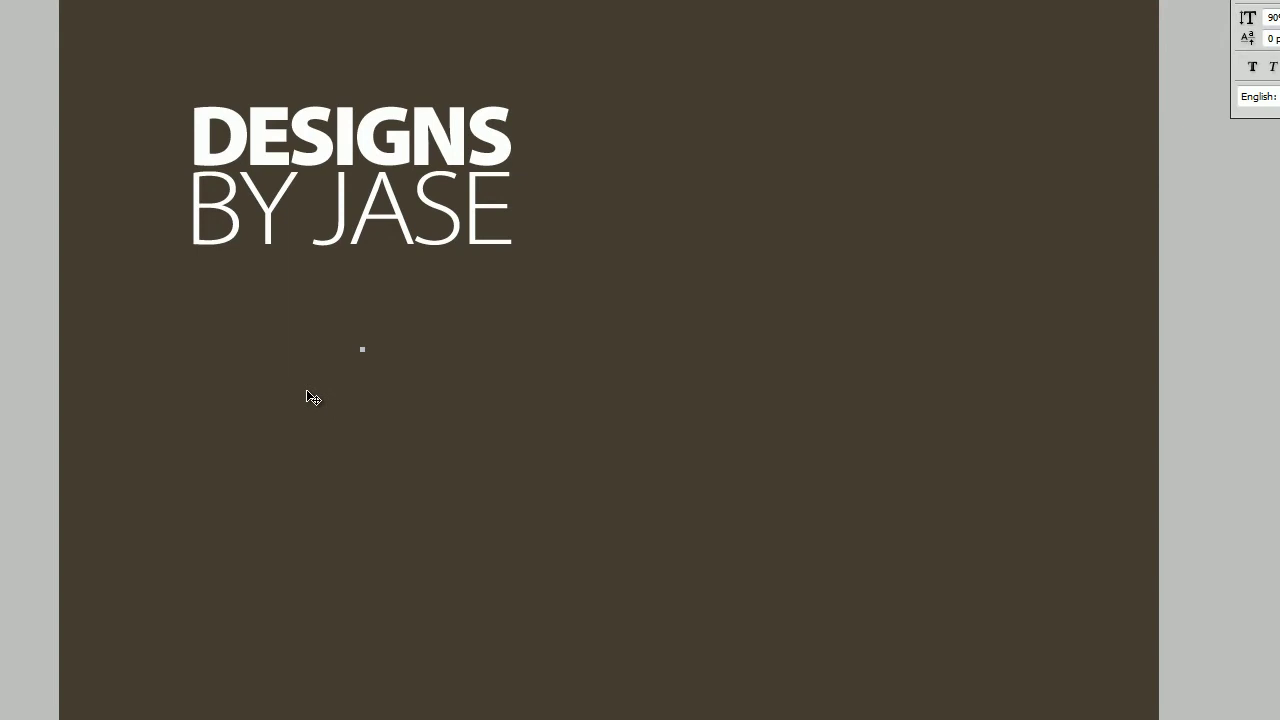
Step: Add a small "Posted on October 14, 2010" text line below the logo in the Regular style, with all caps off and tracking 0
{"action": "type", "text": "Web"}
{"action": "key", "text": "ctrl+a"}
{"action": "key", "text": "BackSpace"}
{"action": "type", "text": "DESIGN"}
{"action": "type", "text": "E"}
{"action": "key", "text": "ctrl+Return"}
{"action": "key", "text": "ctrl+t"}
{"action": "left_click_drag", "start_coordinate": [443, 351], "coordinate": [566, 438]}
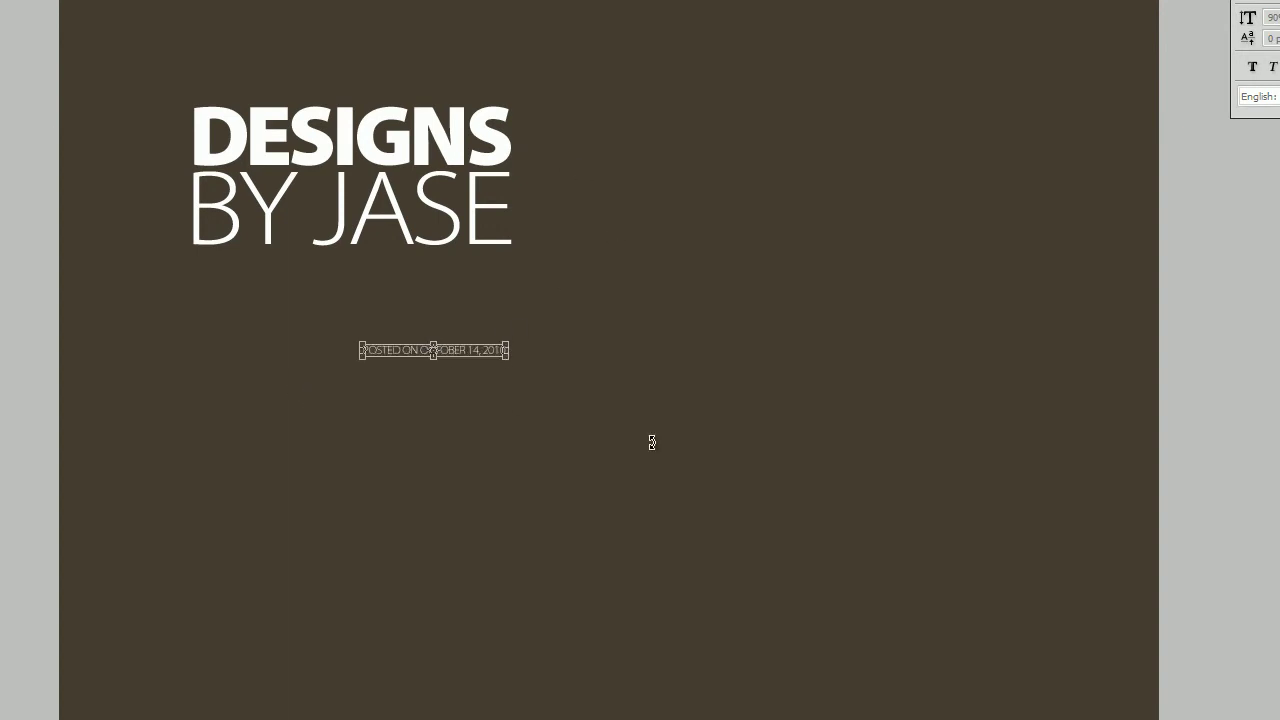
{"action": "key", "text": "Return"}
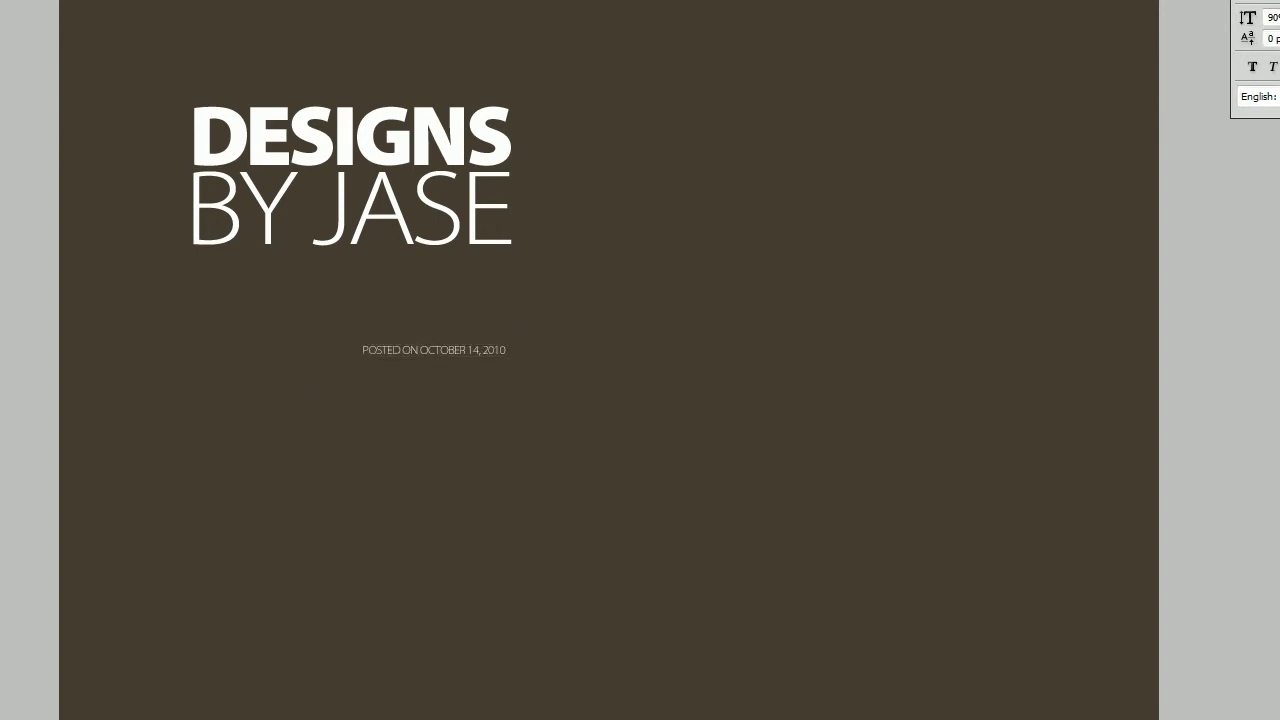
{"action": "key", "text": "ctrl+shift+k"}
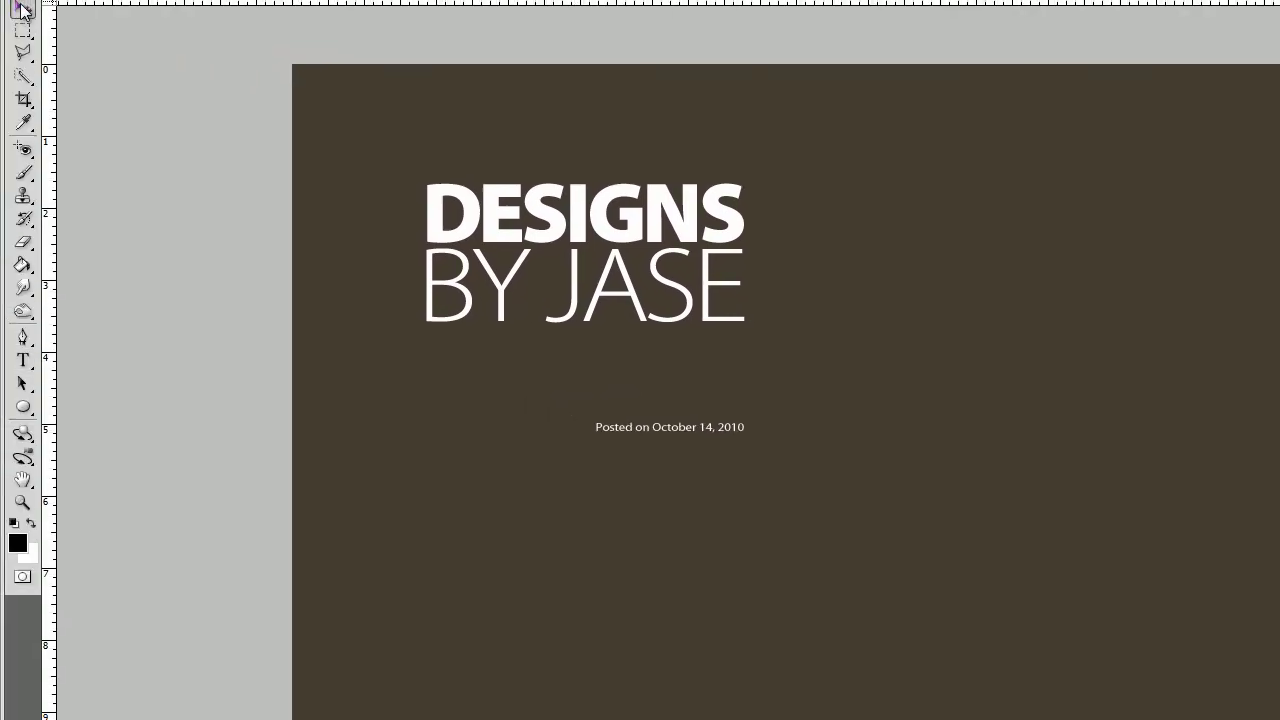
Step: Move the "Posted on October 14, 2010" line just beneath "BY JASE", aligning its left edge with the logo
{"action": "left_click_drag", "start_coordinate": [646, 440], "coordinate": [479, 375]}
{"action": "key", "text": "Left"}
{"action": "key", "text": "Left"}
{"action": "key", "text": "shift+Up"}
{"action": "key", "text": "shift+Up"}
{"action": "key", "text": "Up"}
{"action": "key", "text": "shift+Down"}
{"action": "key", "text": "Down"}
{"action": "key", "text": "shift+Down"}
{"action": "key", "text": "Down"}
{"action": "key", "text": "Down"}
{"action": "key", "text": "Down"}
{"action": "key", "text": "Down"}
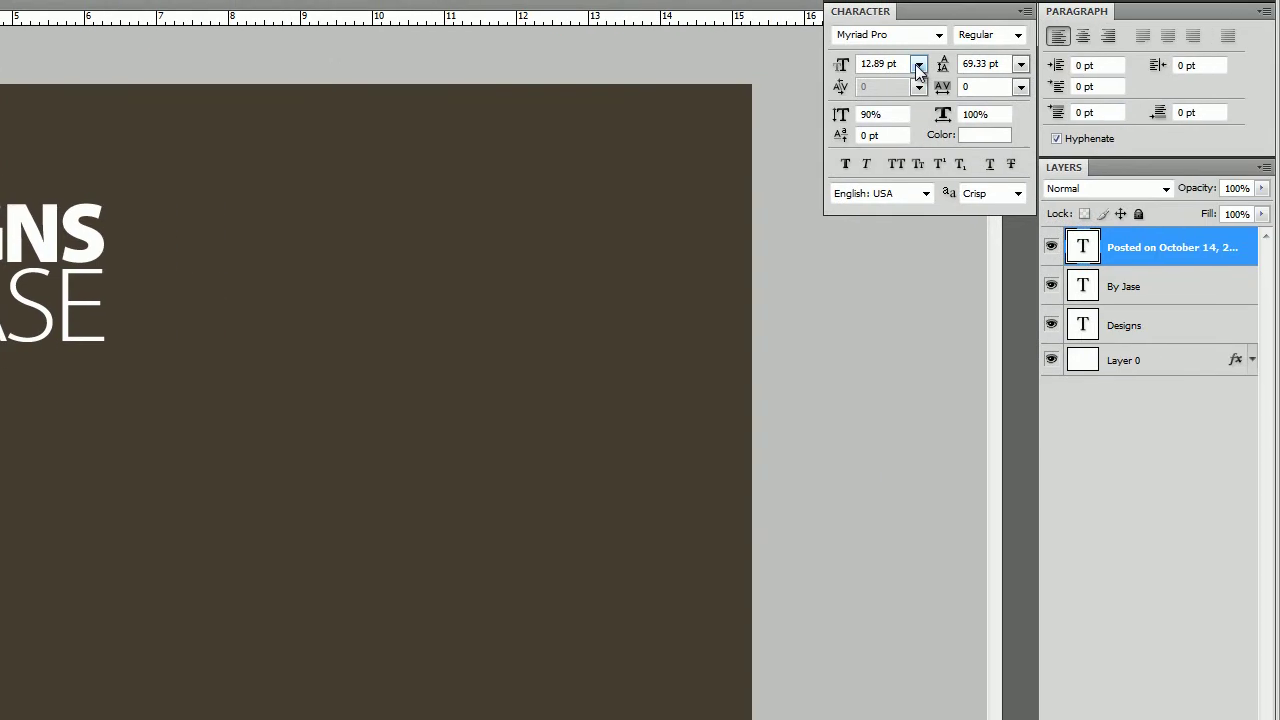
Step: Set the "Posted on October 14, 2010" text to 18 pt and colour it orange, #ff921d
{"action": "left_click", "coordinate": [917, 64]}
{"action": "left_click", "coordinate": [905, 268]}
{"action": "left_click", "coordinate": [985, 134]}
{"action": "left_click_drag", "start_coordinate": [995, 291], "coordinate": [995, 340]}
{"action": "left_click", "coordinate": [951, 108]}
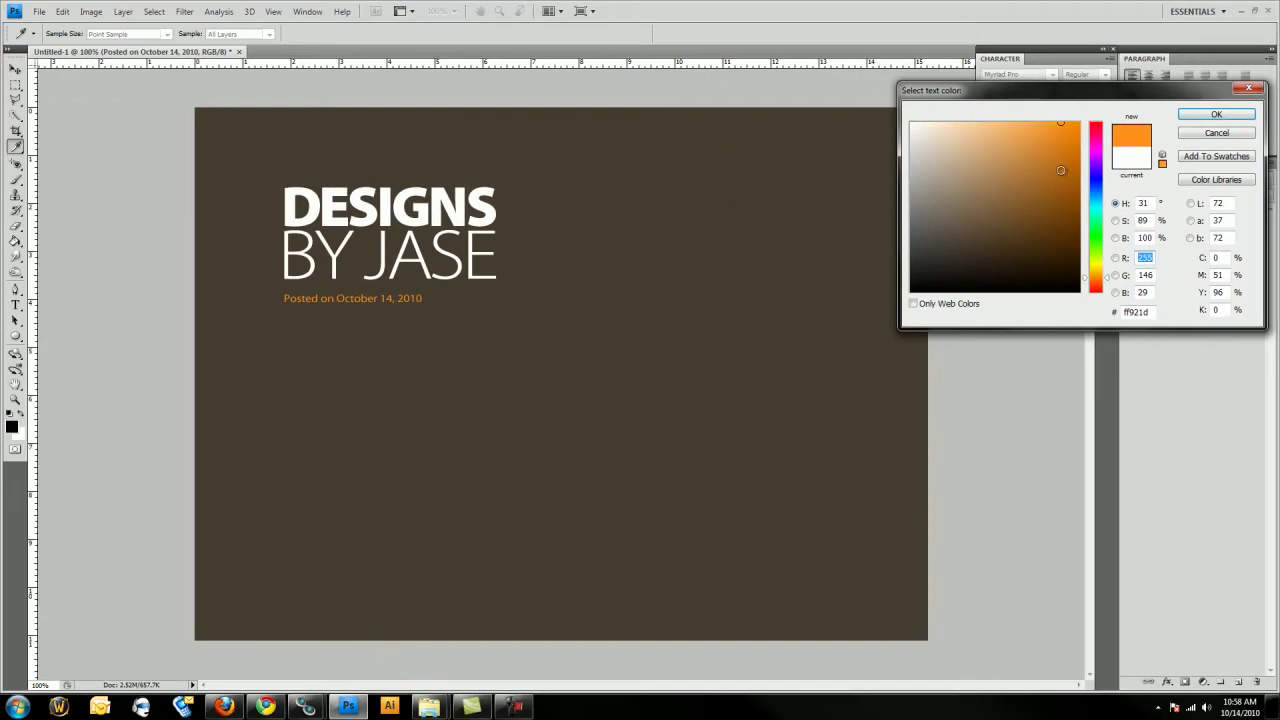
{"action": "key", "text": "Return"}
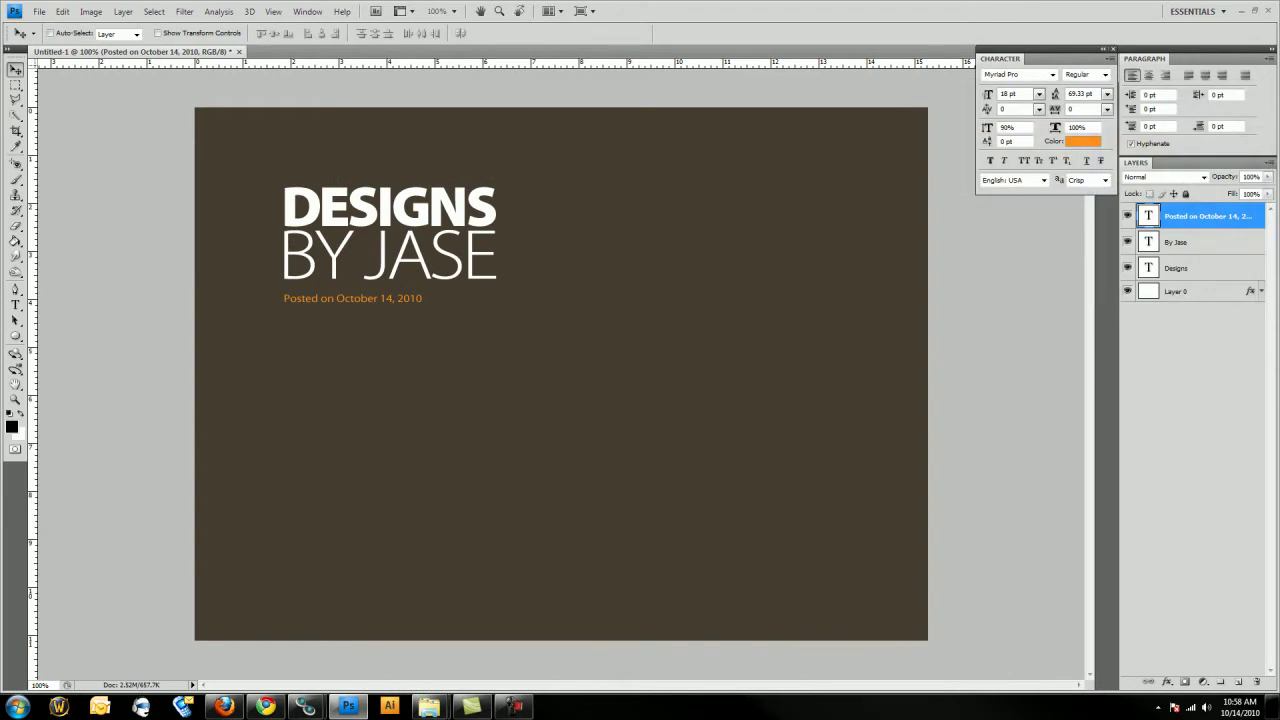
Step: Create a logo-wide paragraph text box below the date line and paste the two paragraphs of Latin placeholder text into it
{"action": "left_click", "coordinate": [265, 707]}
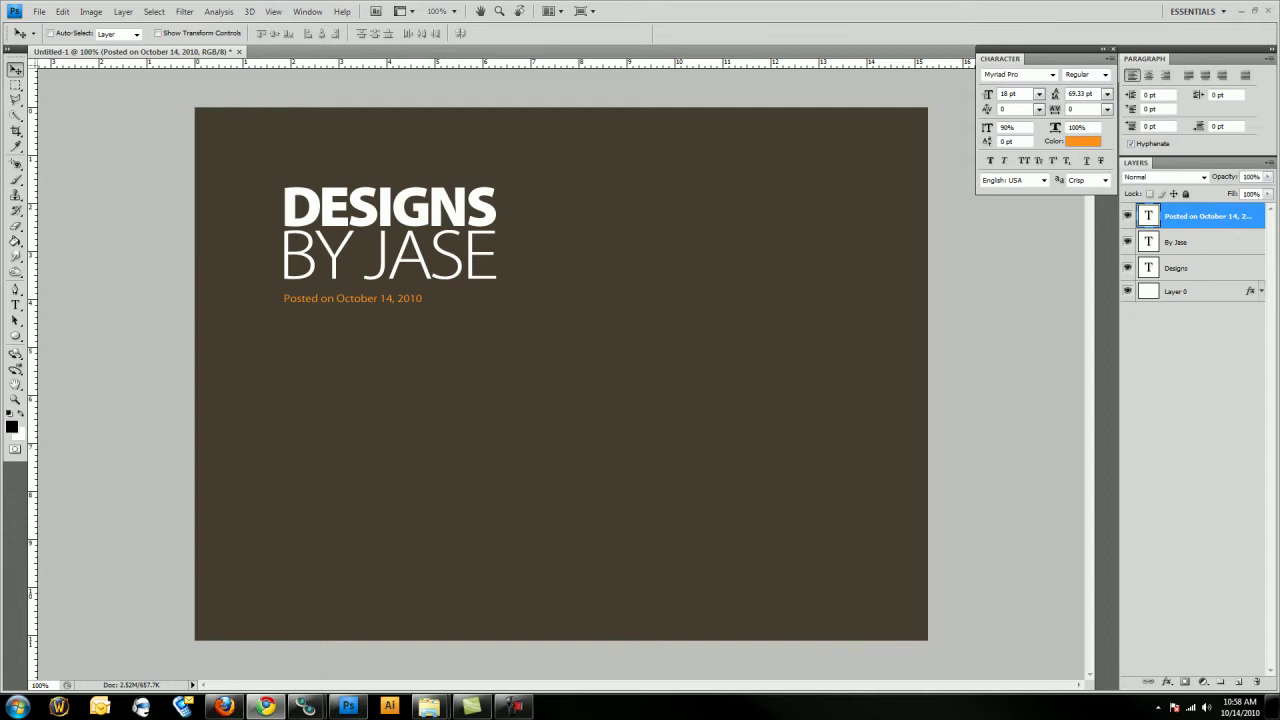
{"action": "left_click", "coordinate": [15, 304]}
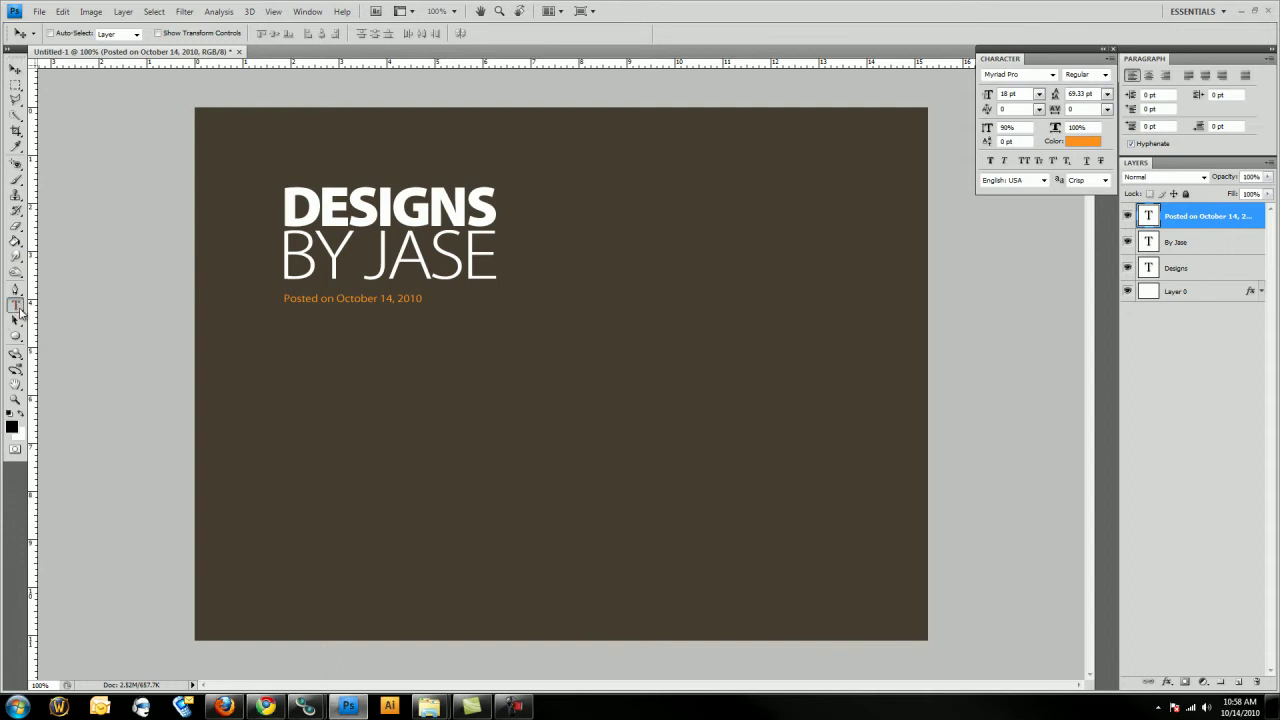
{"action": "left_click_drag", "start_coordinate": [285, 318], "coordinate": [494, 595]}
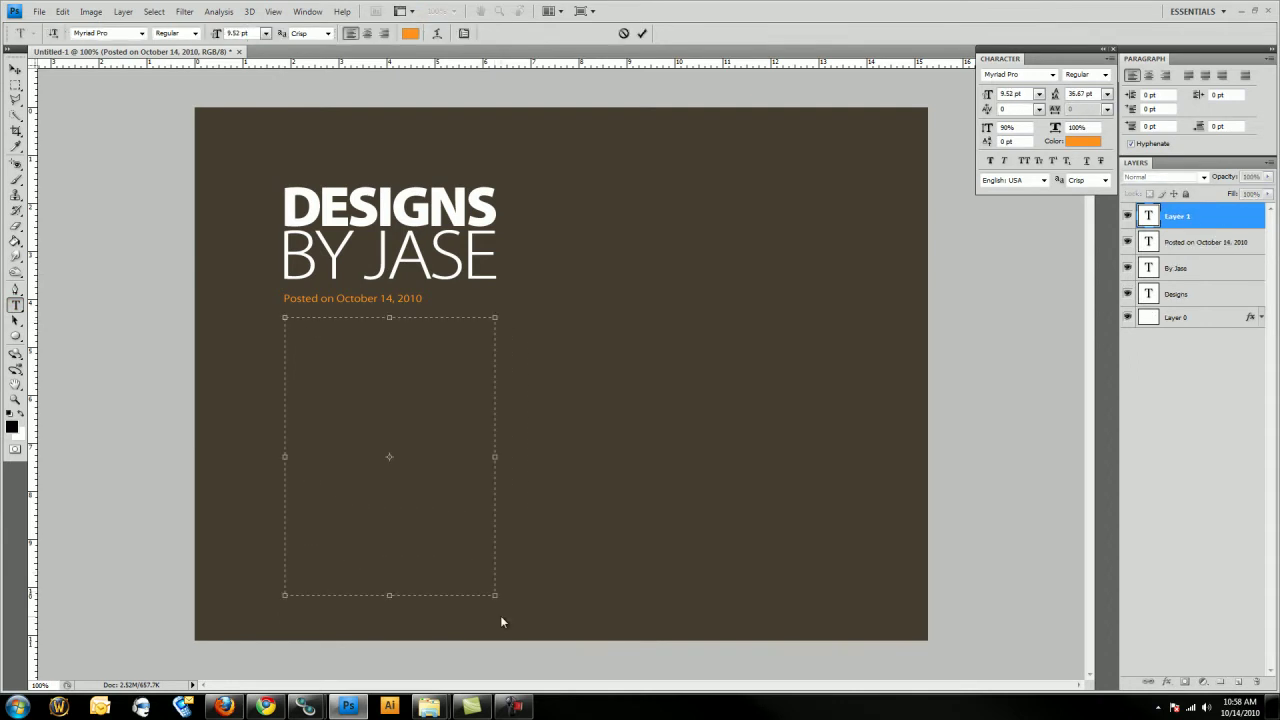
{"action": "key", "text": "ctrl+v"}
{"action": "key", "text": "ctrl+a"}
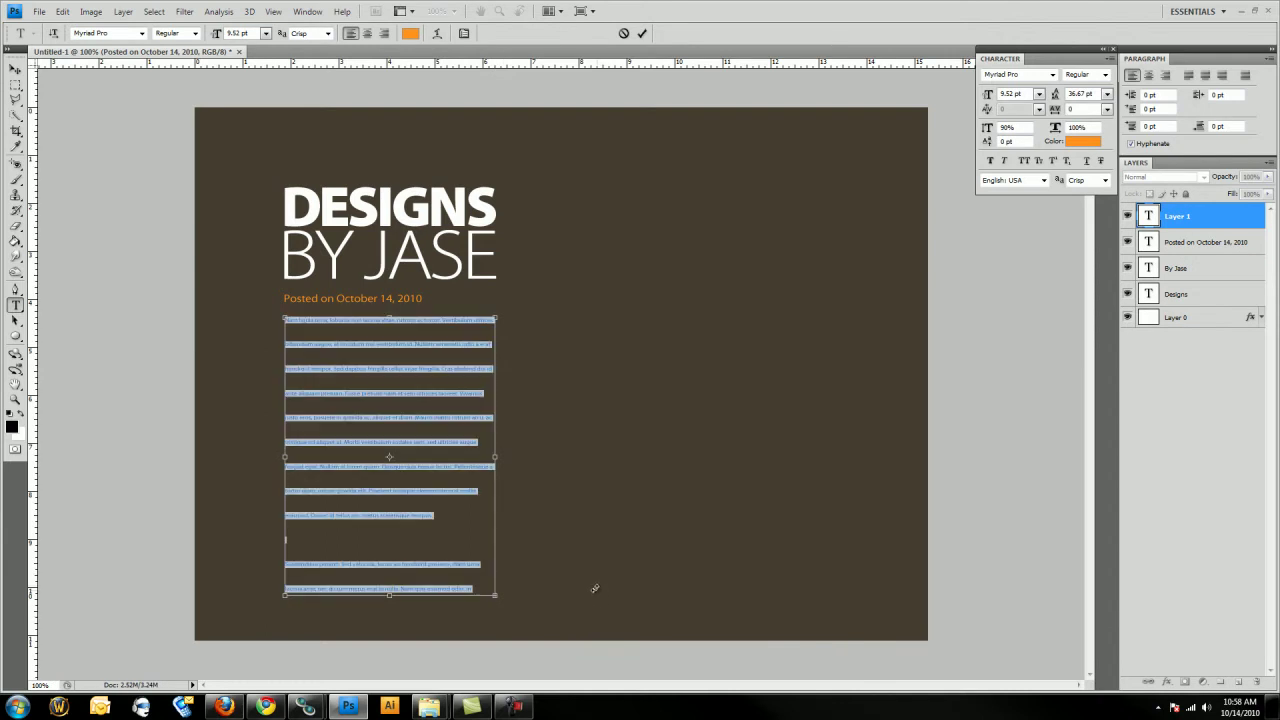
Step: Format the placeholder paragraphs with Auto leading, 12 pt size and white colour #ffffff, and commit the text
{"action": "left_click", "coordinate": [1107, 112]}
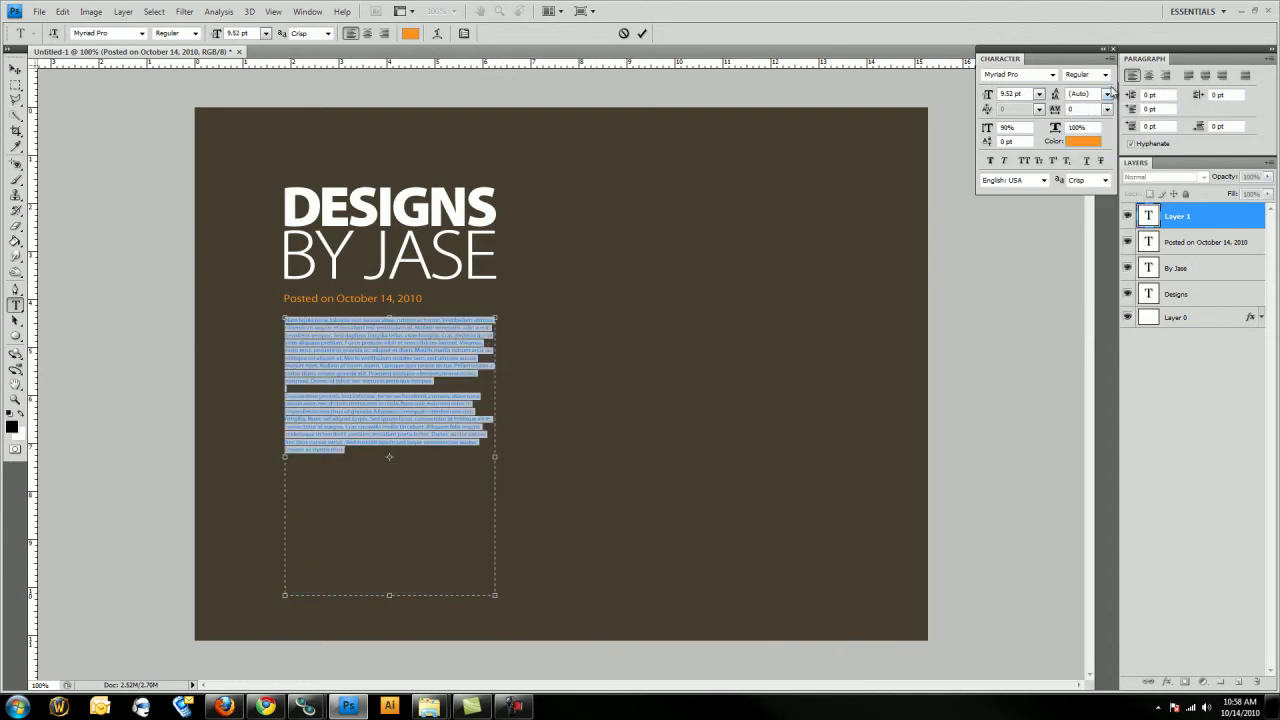
{"action": "left_click", "coordinate": [1106, 75]}
{"action": "left_click", "coordinate": [1084, 367]}
{"action": "left_click", "coordinate": [1040, 94]}
{"action": "left_click", "coordinate": [1034, 208]}
{"action": "left_click", "coordinate": [1090, 143]}
{"action": "left_click_drag", "start_coordinate": [978, 170], "coordinate": [909, 121]}
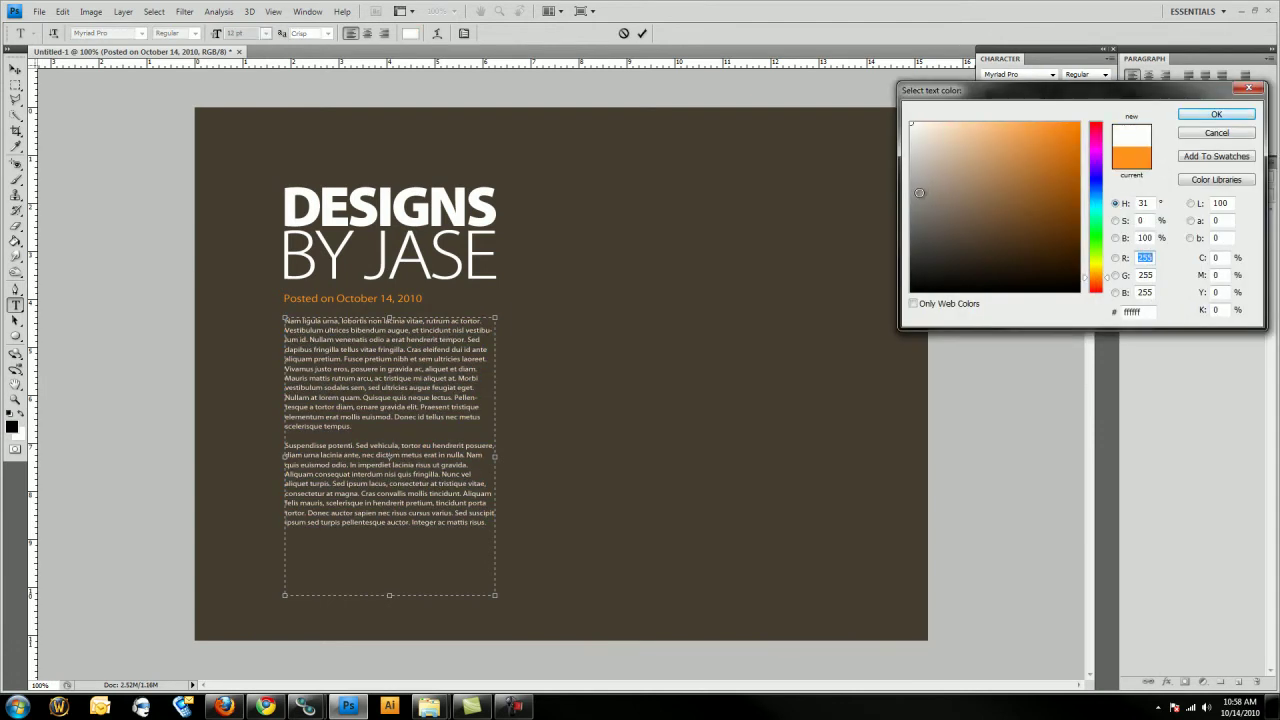
{"action": "key", "text": "Return"}
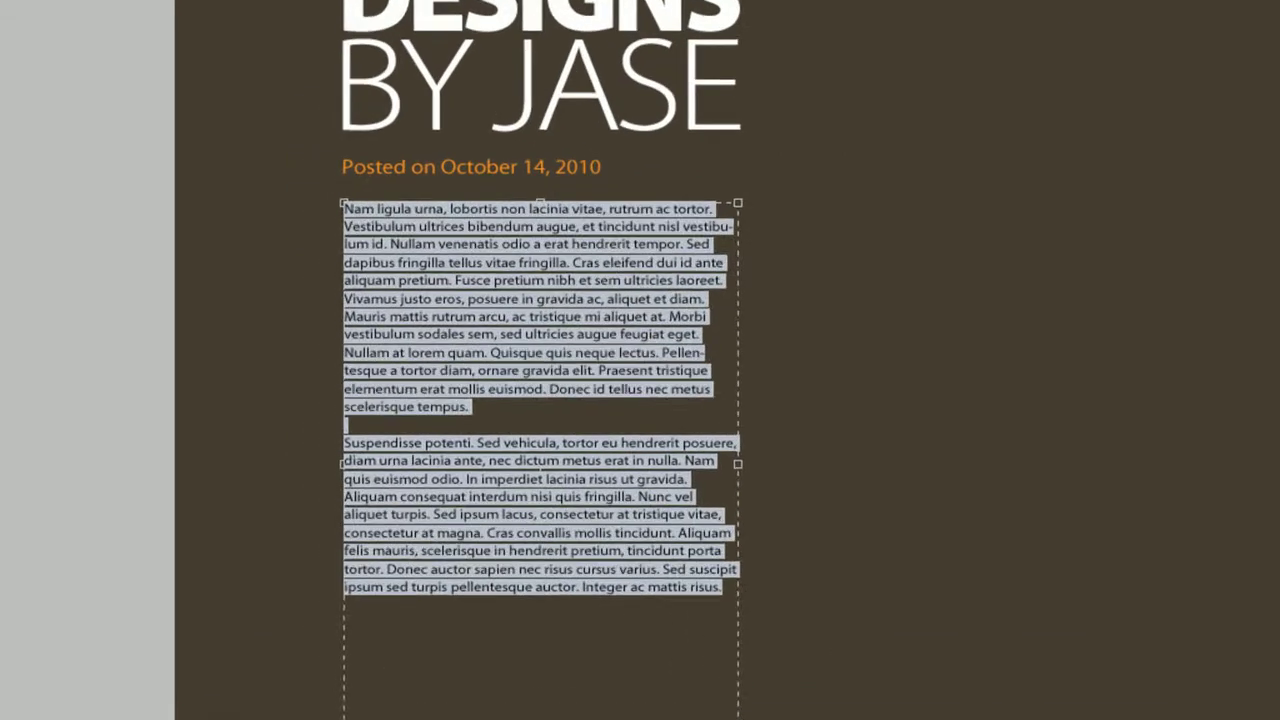
{"action": "key", "text": "ctrl+Return"}
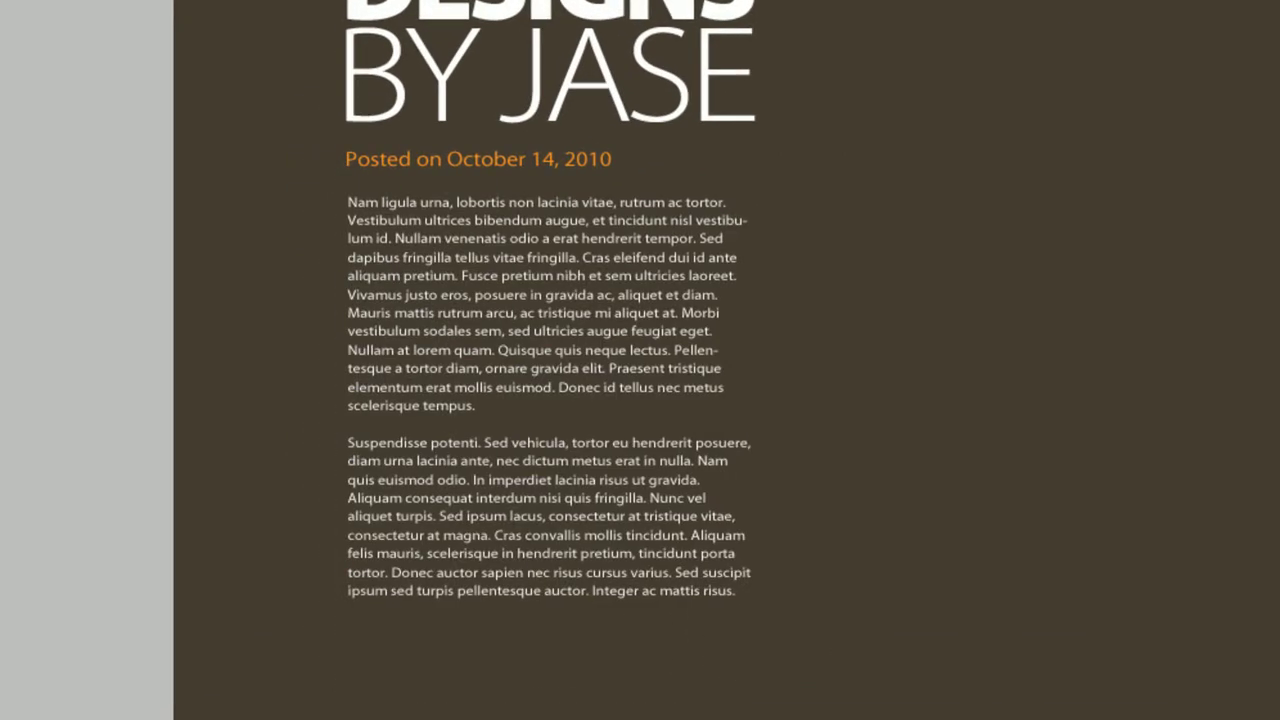